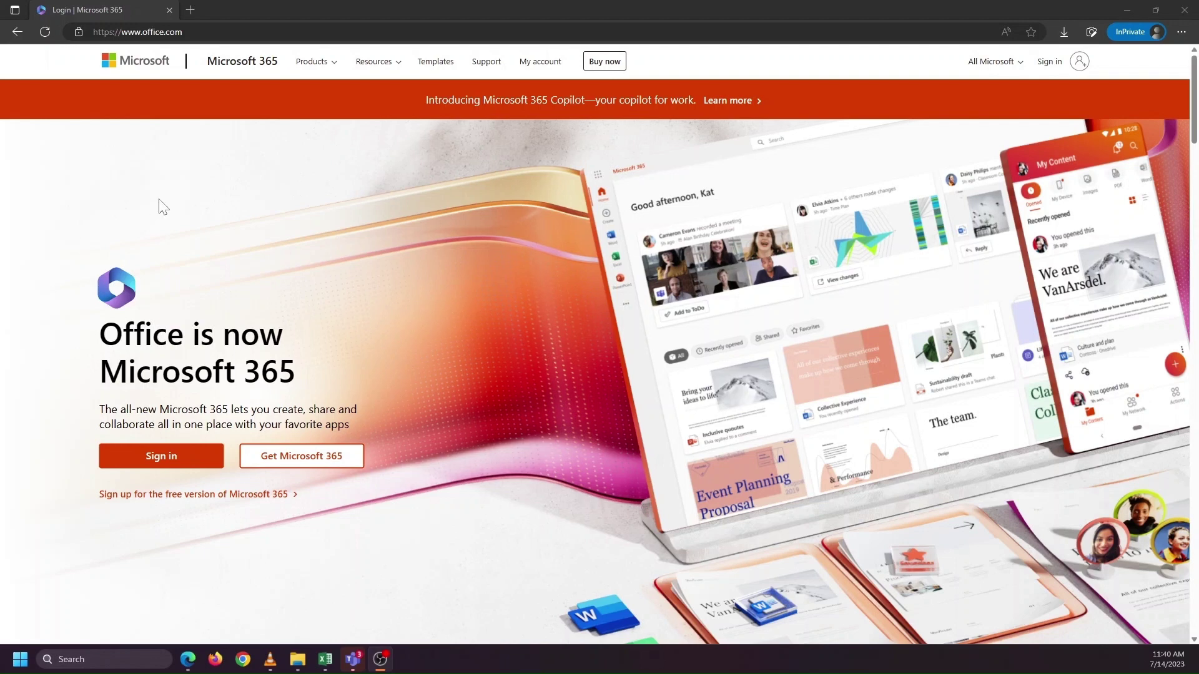
Step: Sign in to Microsoft 365, search for "word", and open the Word app page
click(202, 468)
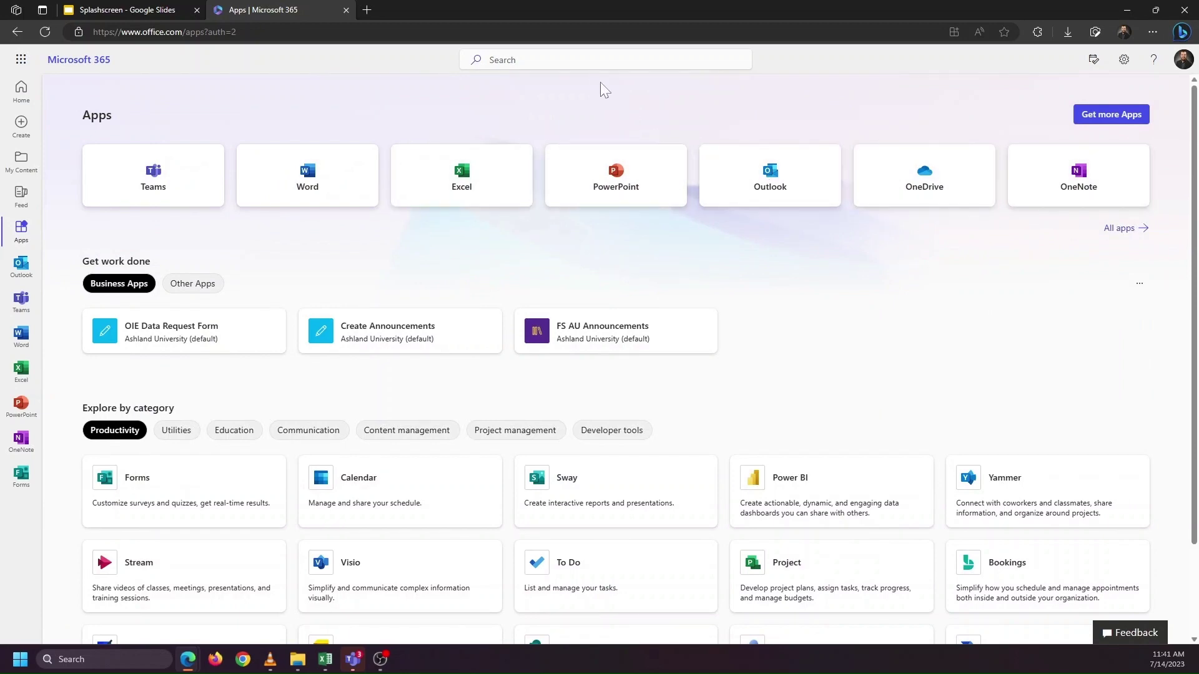
click(601, 60)
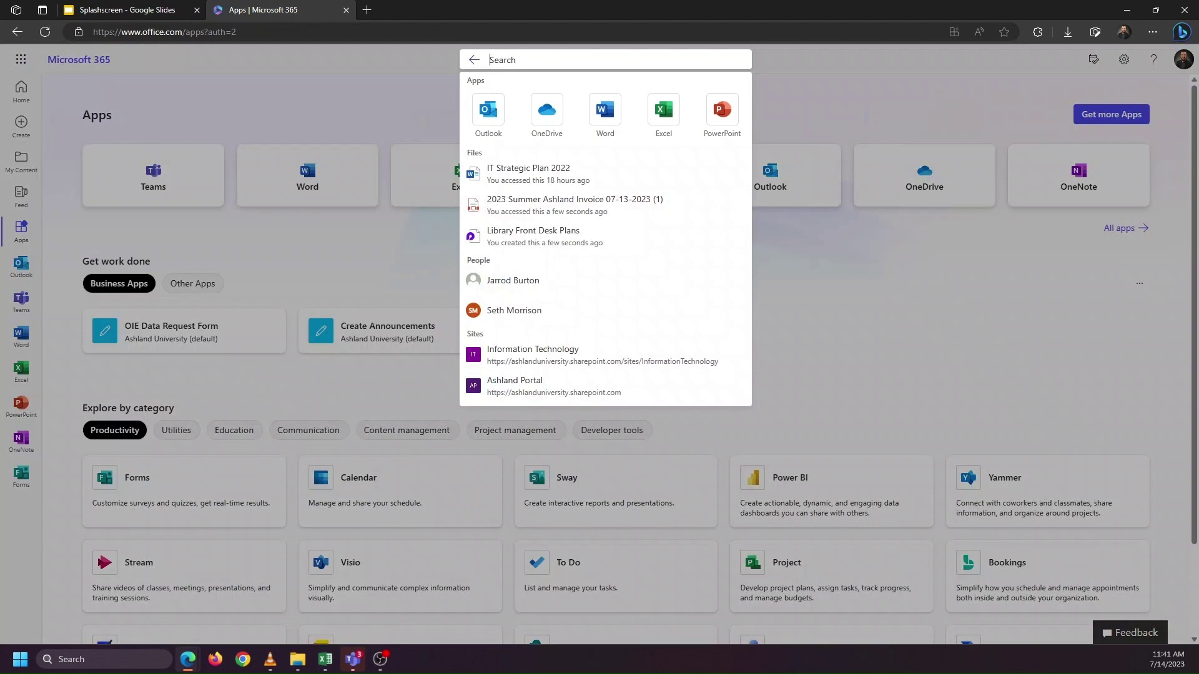
text(word)
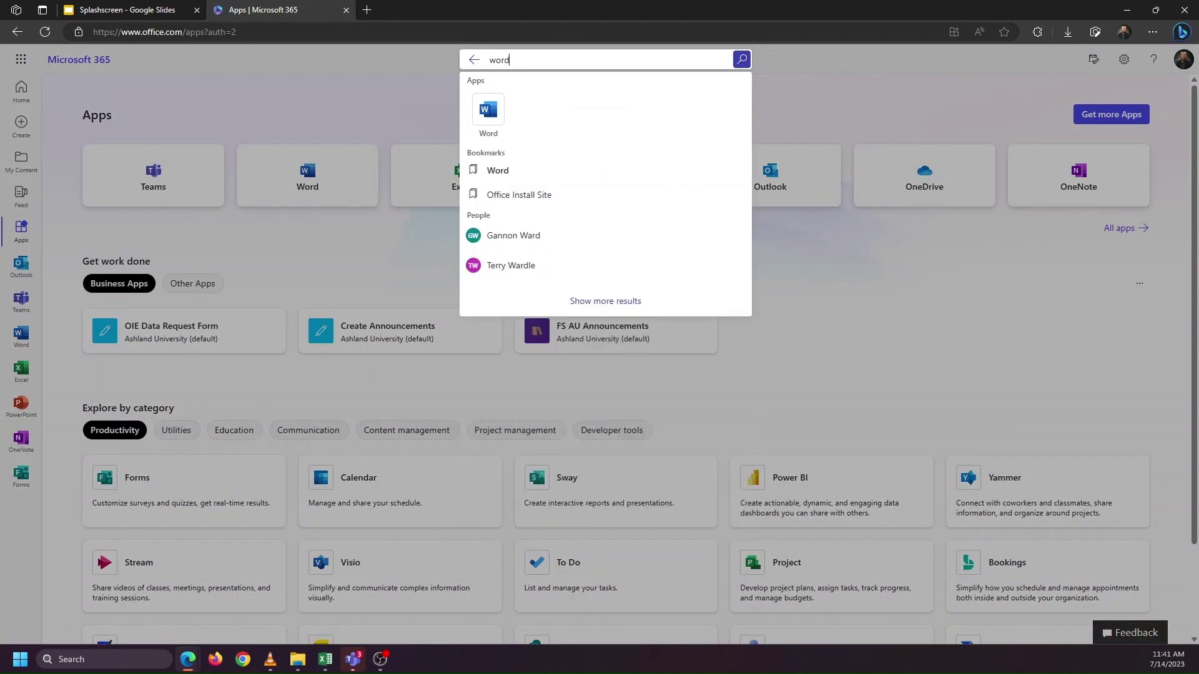
click(493, 131)
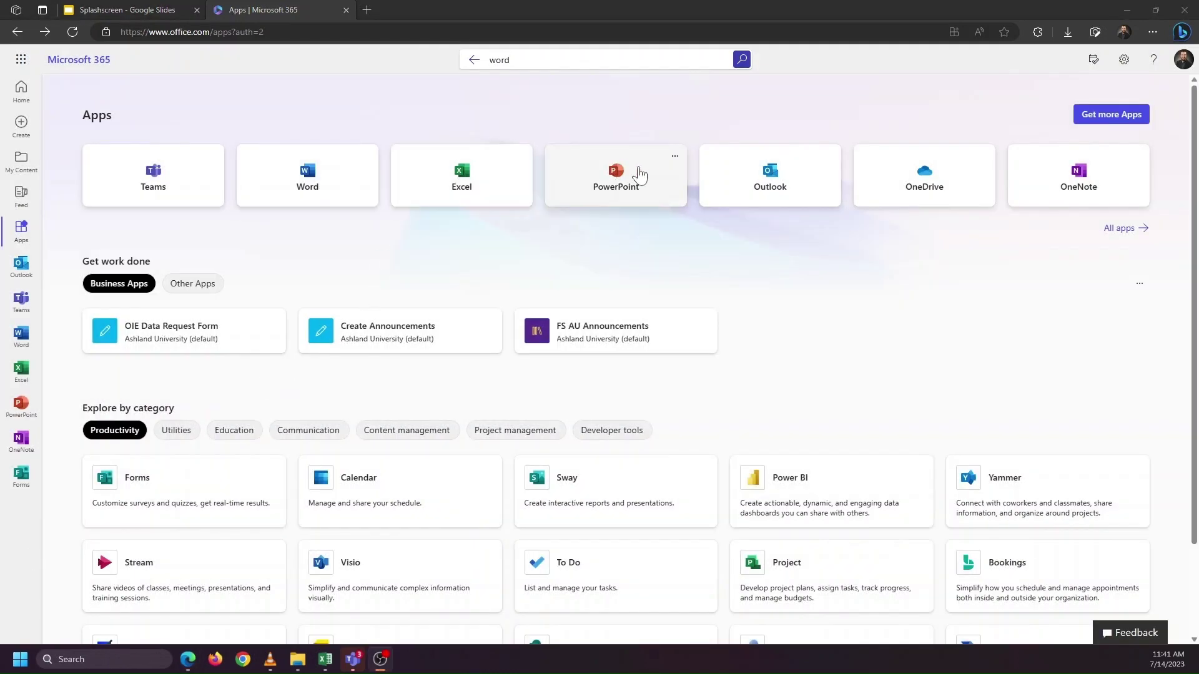
click(316, 191)
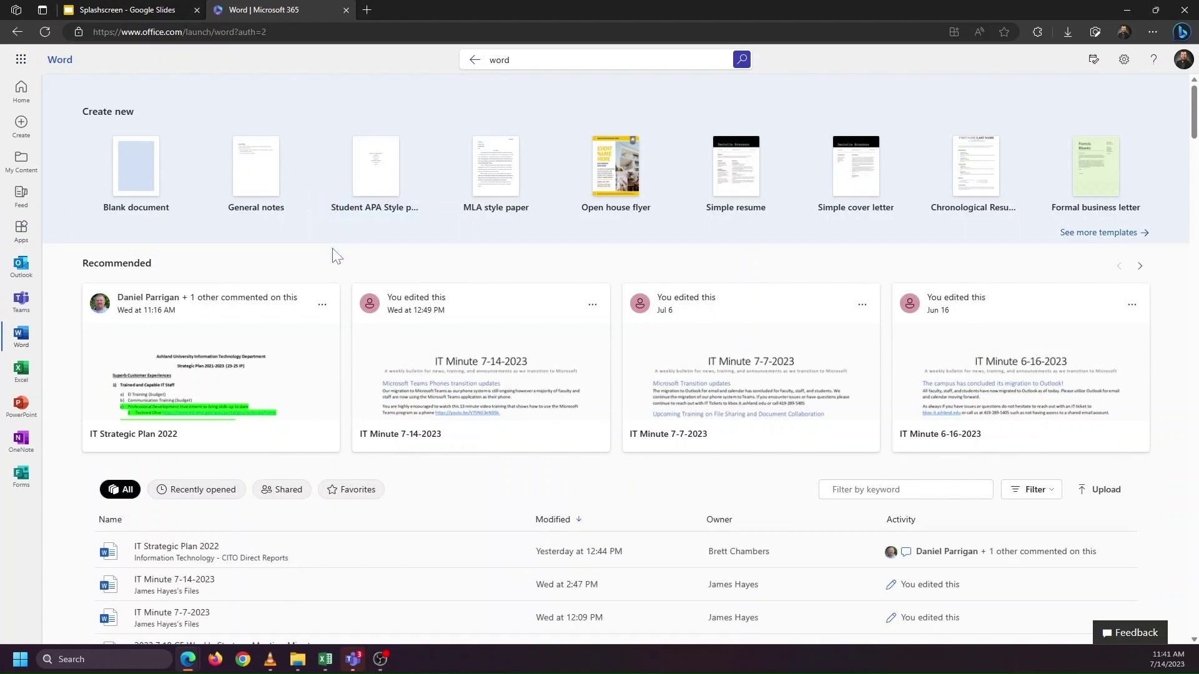
Step: Look through the recommended and recent Word documents and the templates for new documents
scroll(498, 177, down, 3)
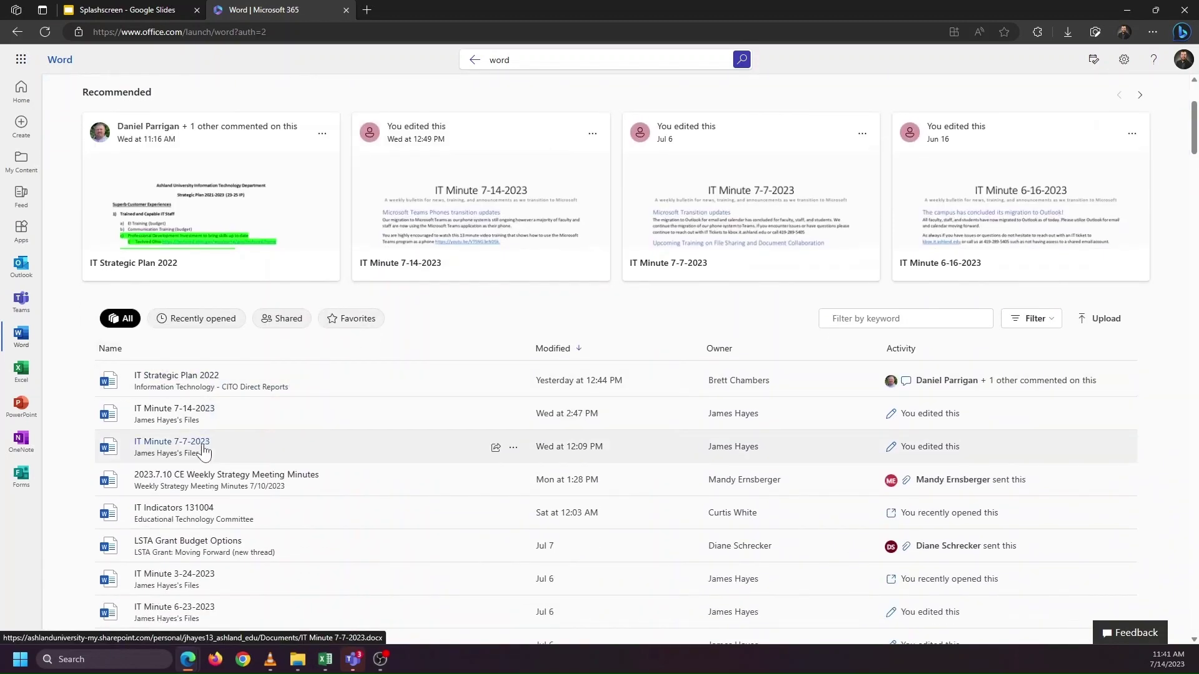
scroll(206, 428, down, 2)
scroll(199, 437, up, 1)
scroll(198, 437, up, 3)
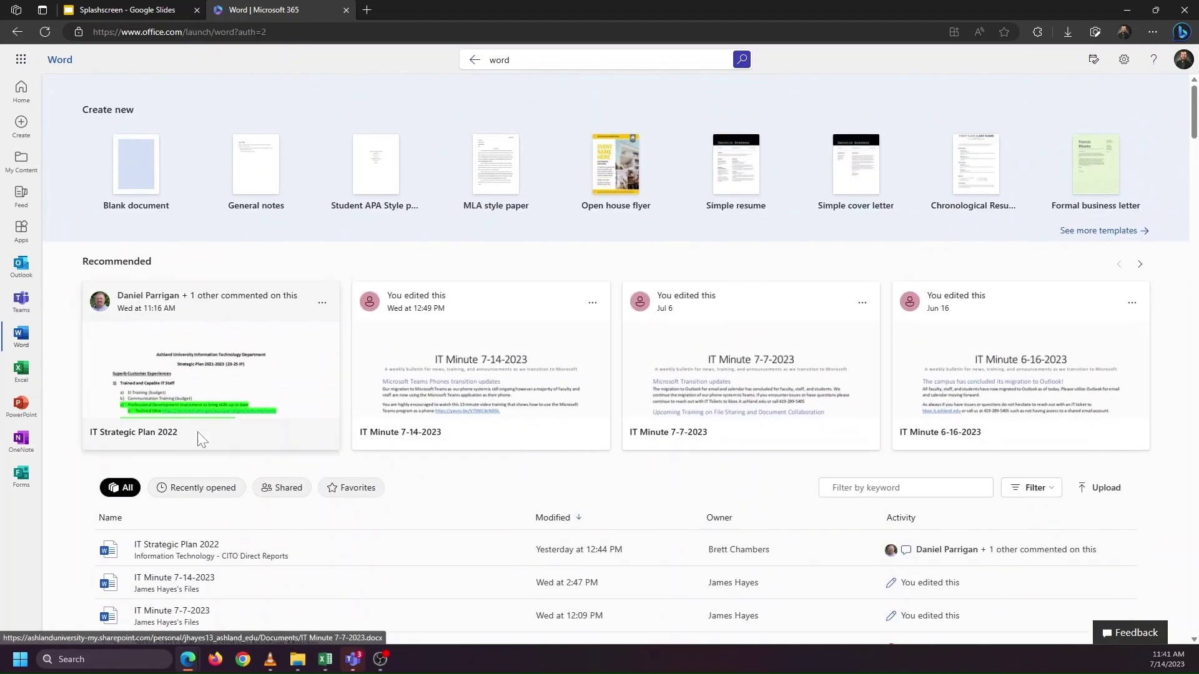
scroll(246, 495, down, 3)
scroll(217, 431, up, 3)
scroll(216, 431, up, 1)
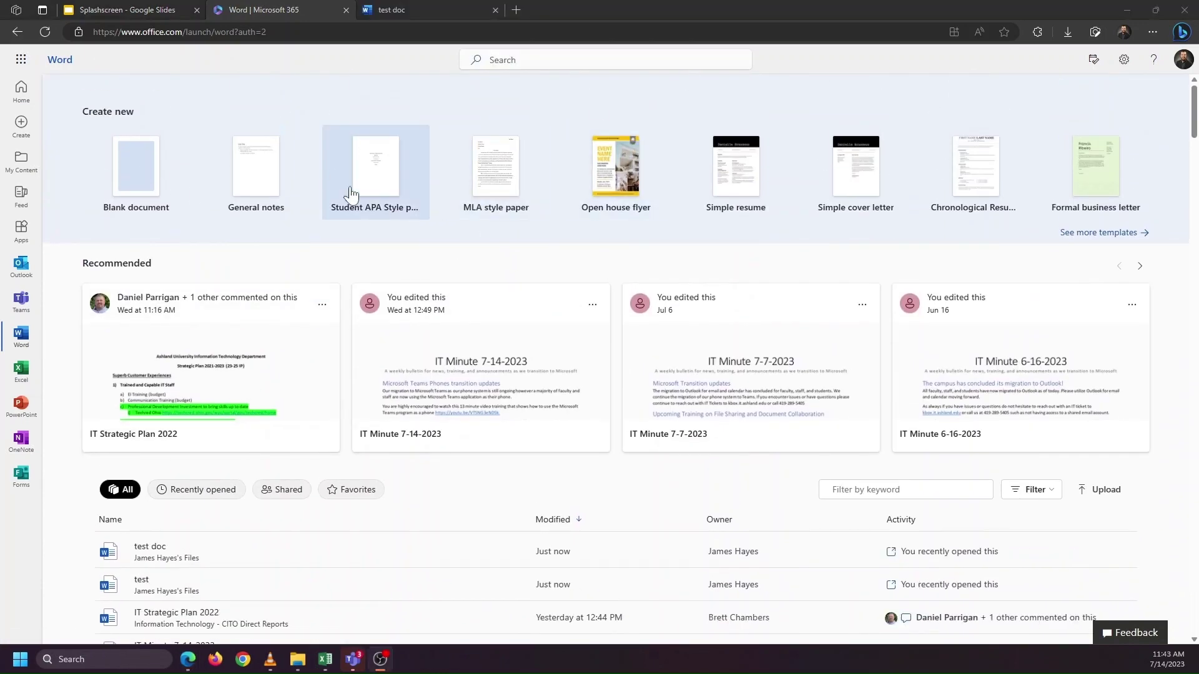
Step: Search Microsoft 365 for OneDrive, open it, and open the recent file "test doc"
click(562, 61)
text(onedr)
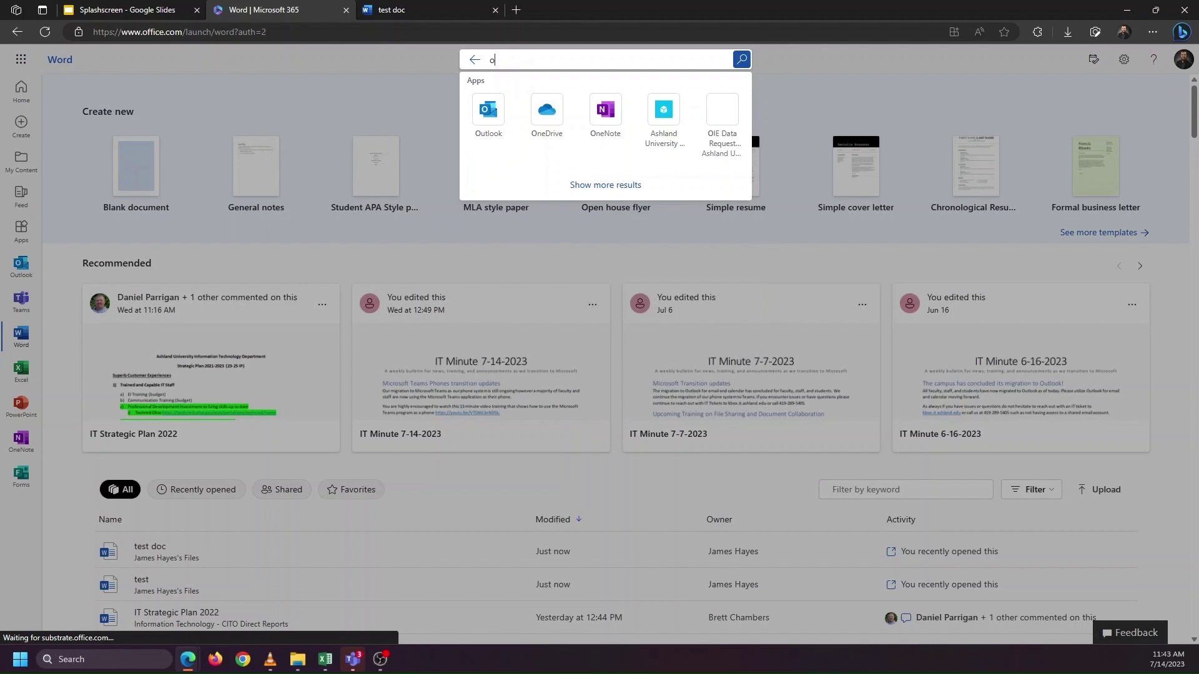
click(500, 118)
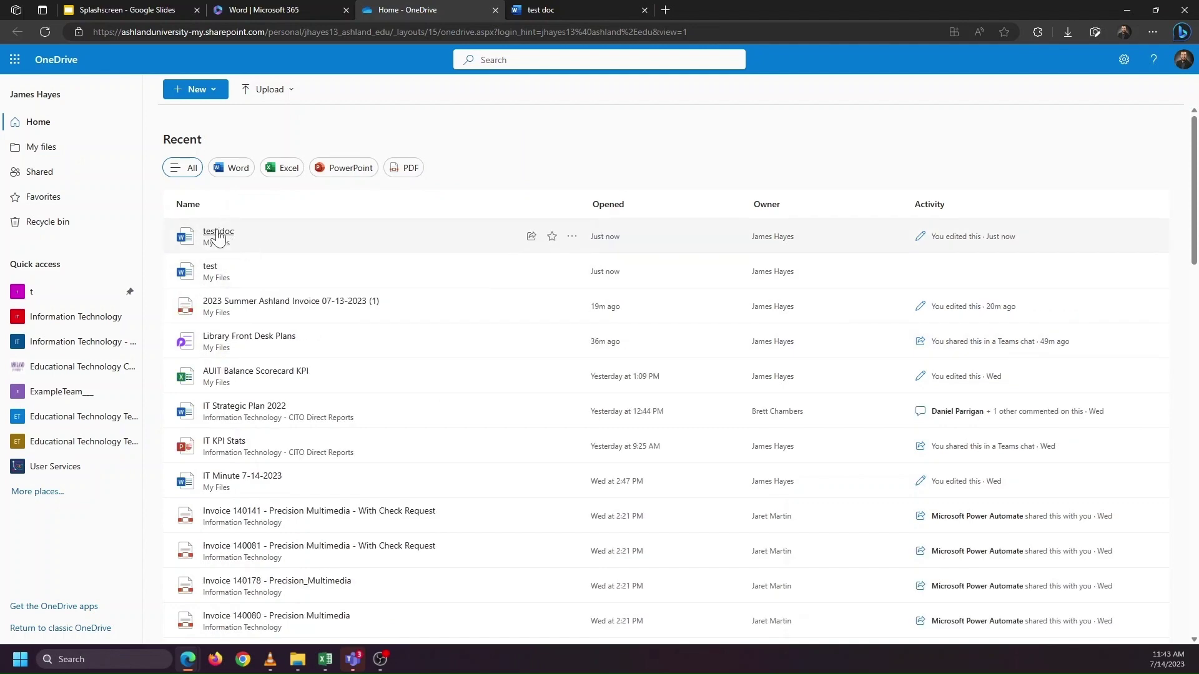
click(218, 232)
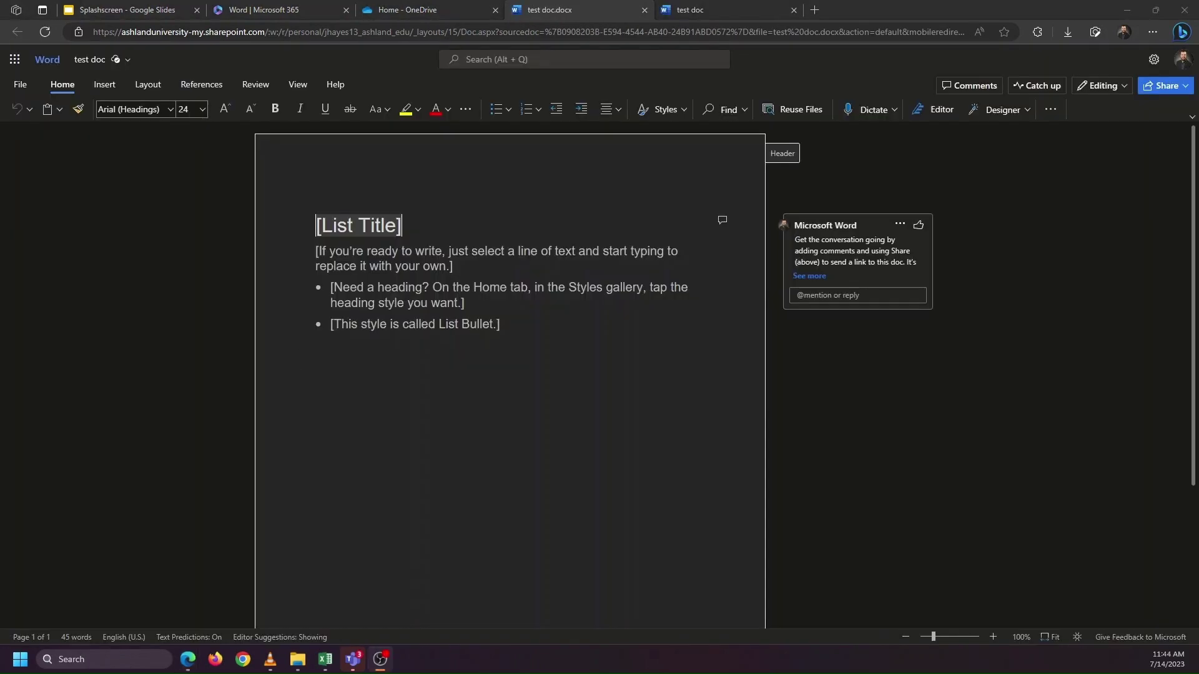
Step: Return to OneDrive and examine the options for creating new files and for uploading files or folders
click(425, 9)
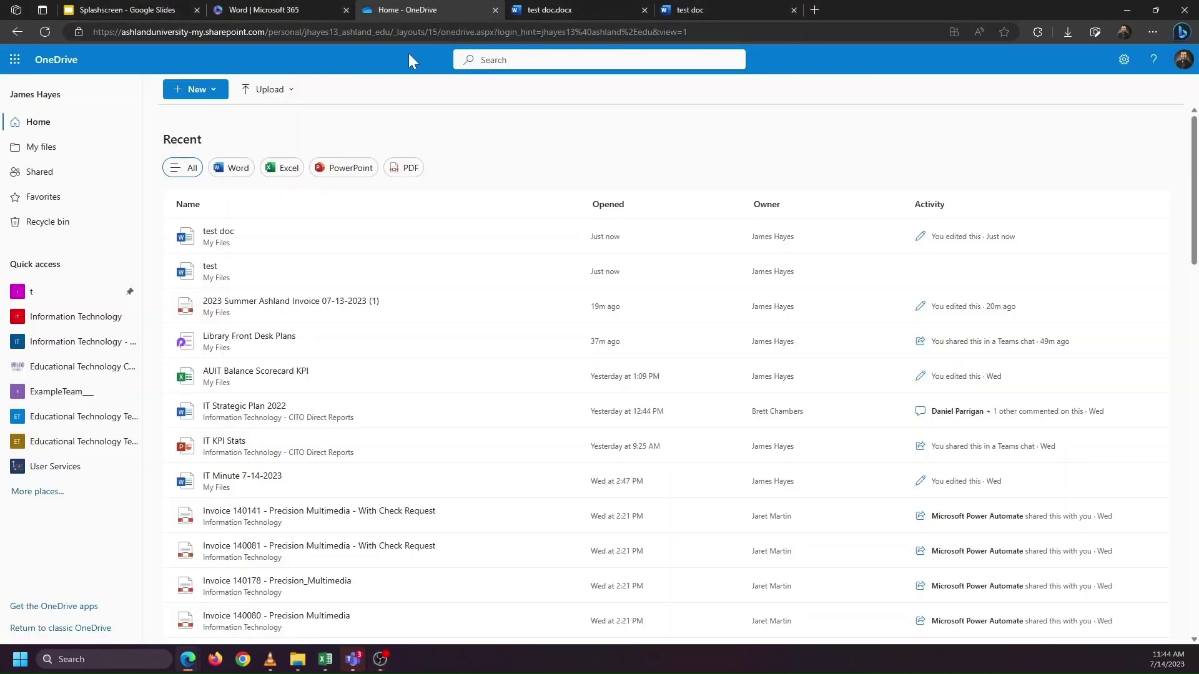
click(216, 91)
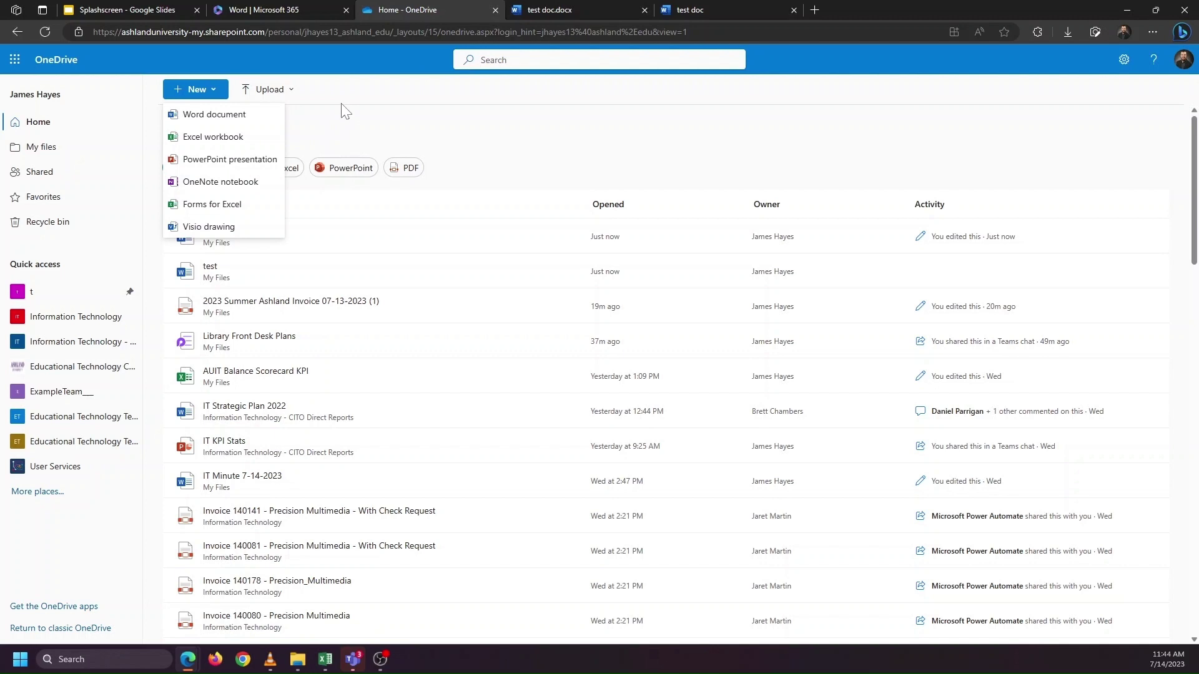
click(277, 90)
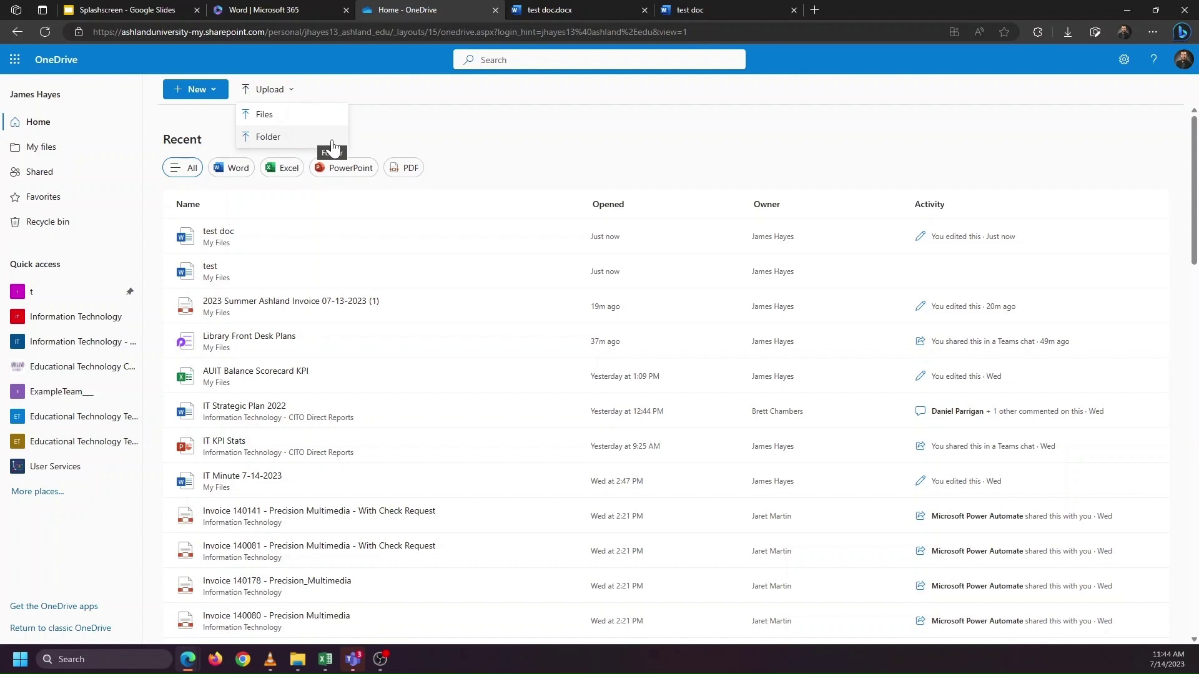
click(452, 139)
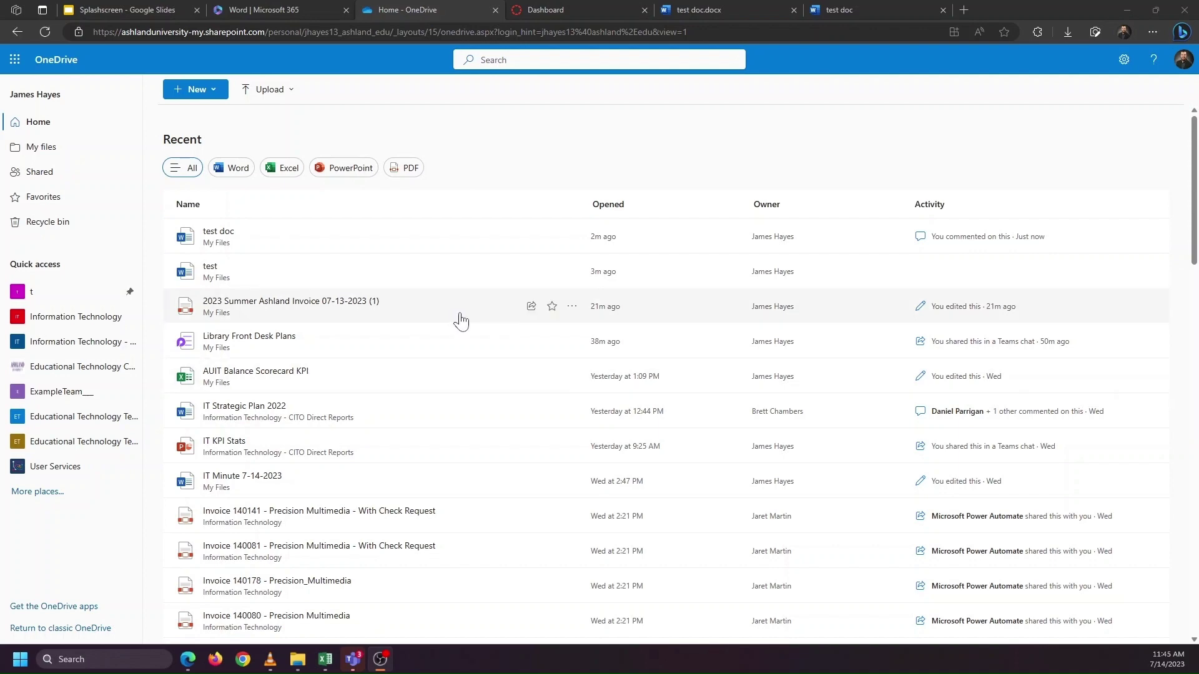
Step: View the Lantern LMS dashboard alongside the OneDrive recent files, switching between the two and ending in OneDrive
click(560, 9)
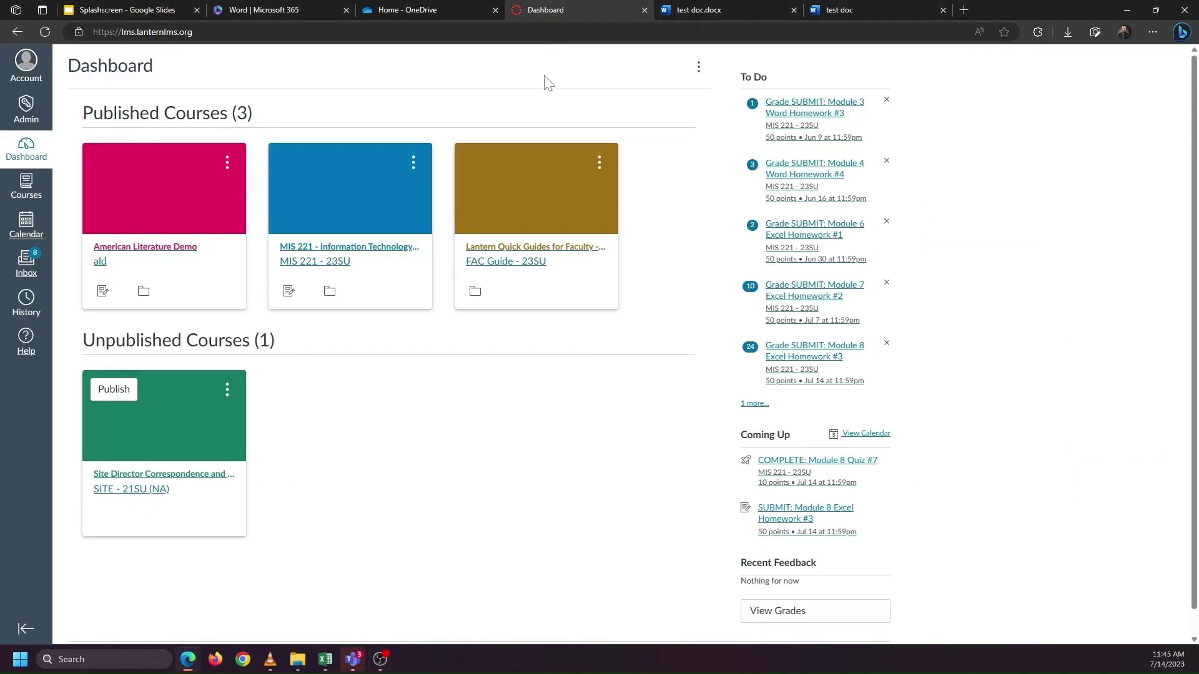
click(444, 9)
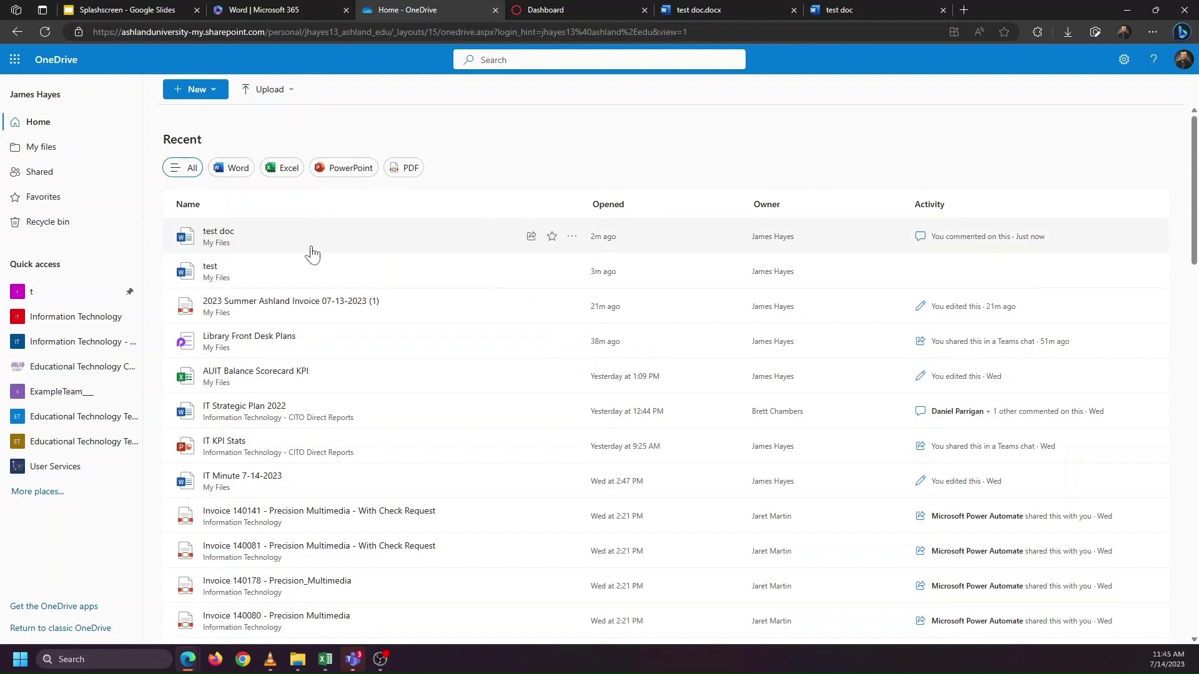
click(560, 11)
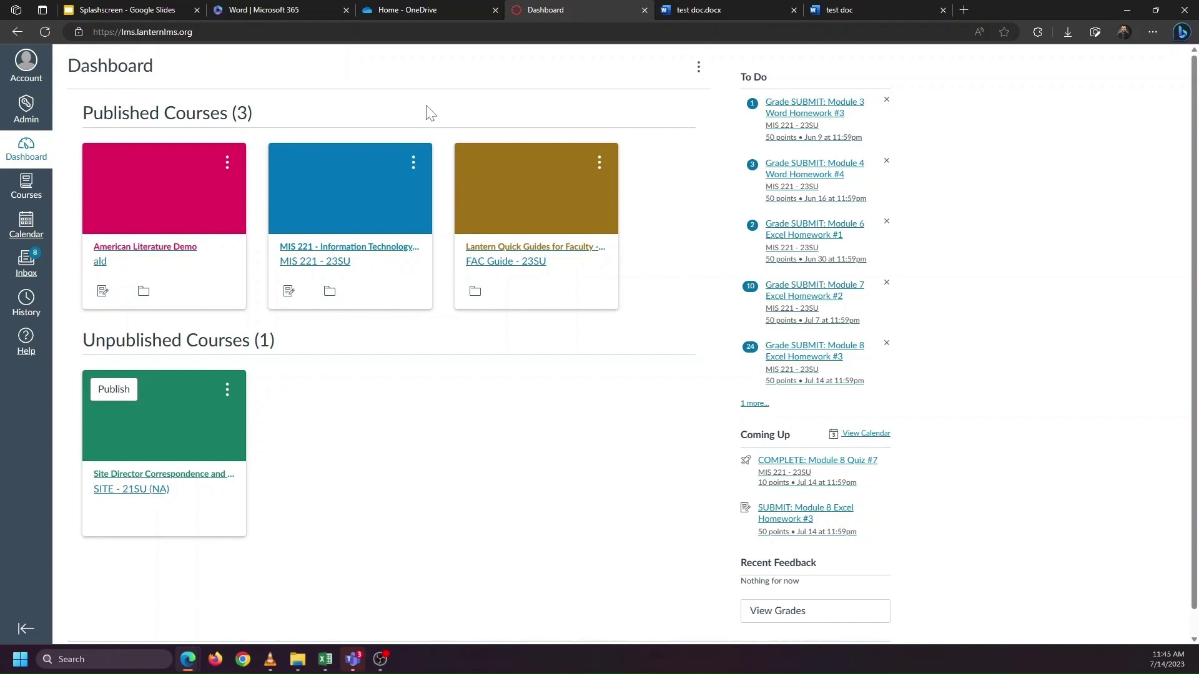
click(437, 10)
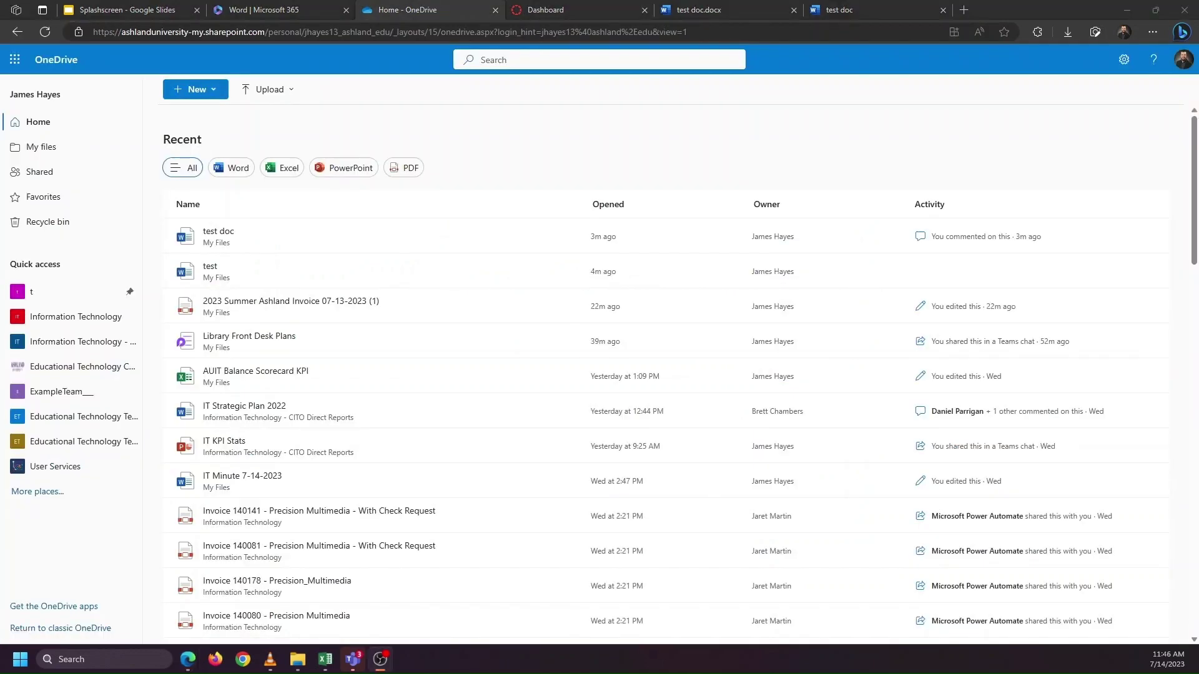
Step: Open the OneDrive apps download page, and bring up the synced OneDrive folder in a repositioned File Explorer window
click(77, 608)
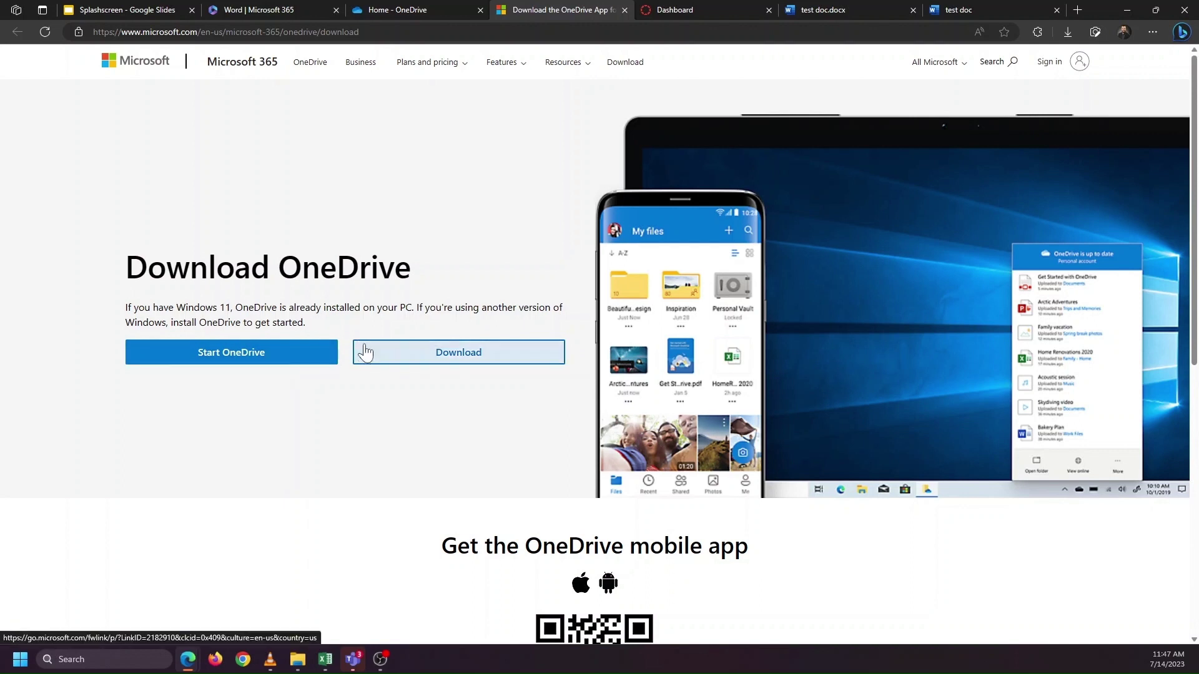
key(super+e)
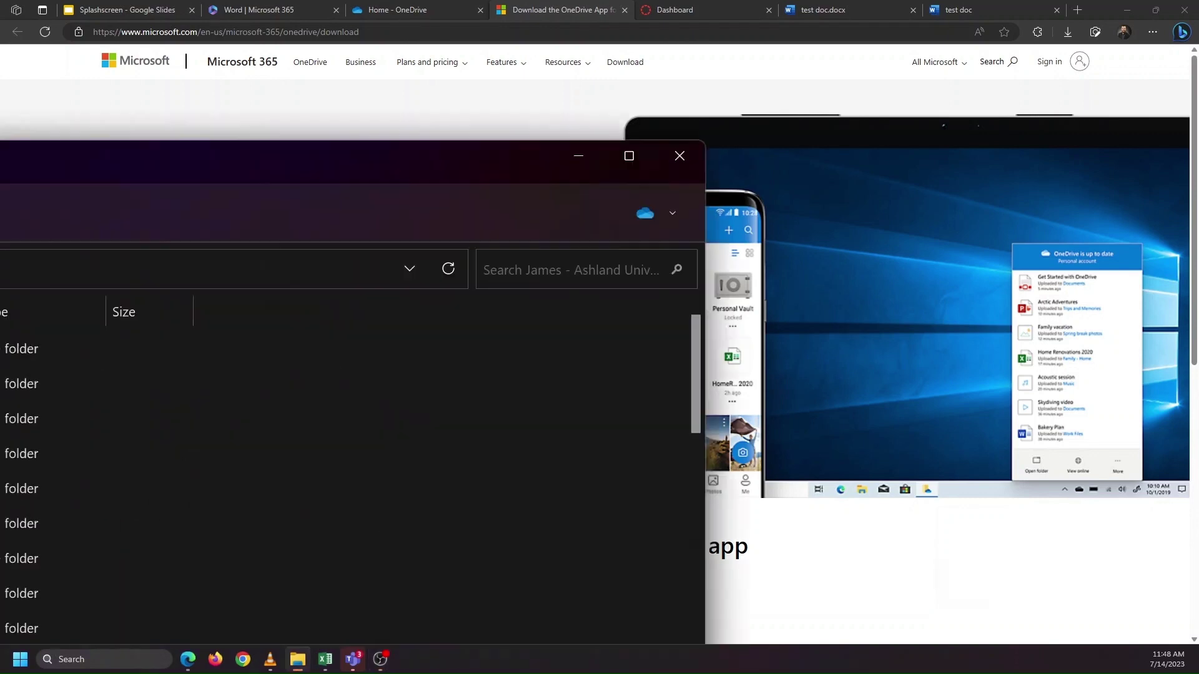
drag(71, 167, 387, 96)
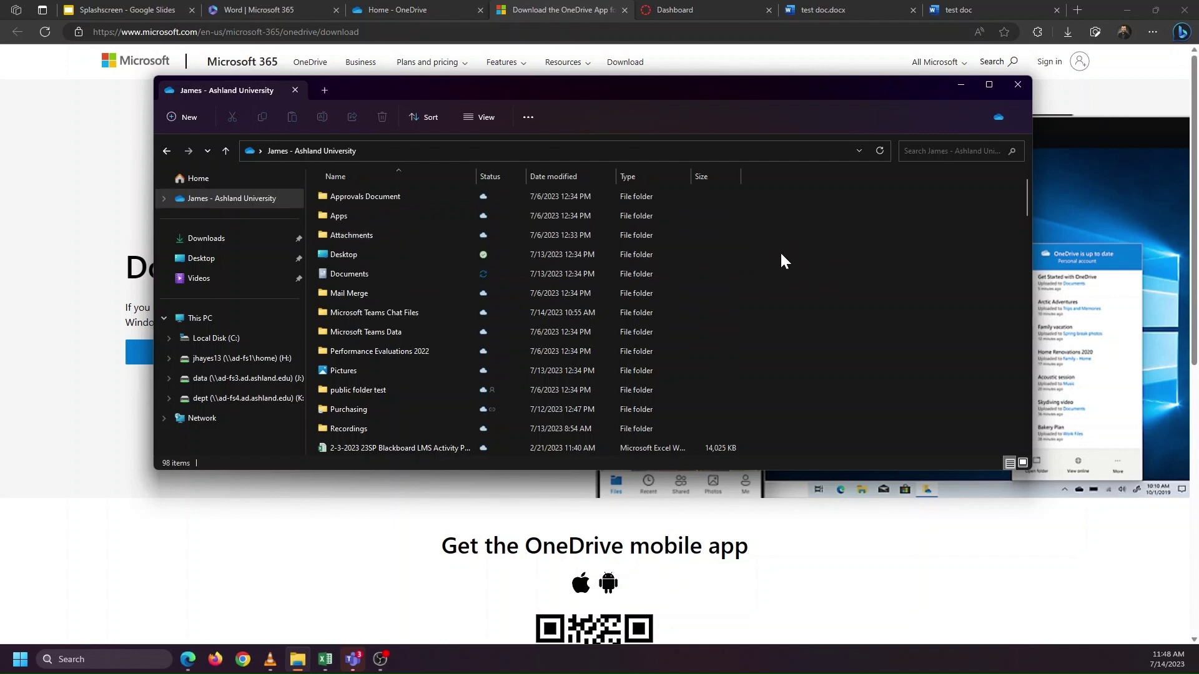
Step: Compare the OneDrive web file list with the synced OneDrive folder in File Explorer
click(393, 8)
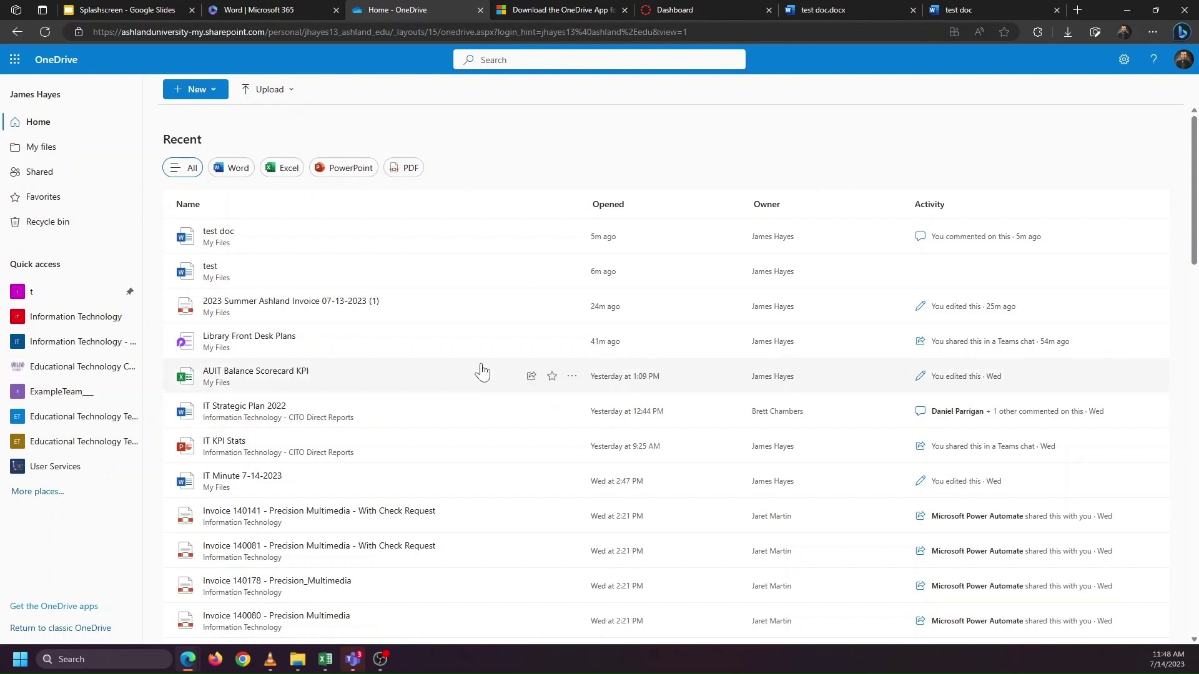
click(291, 666)
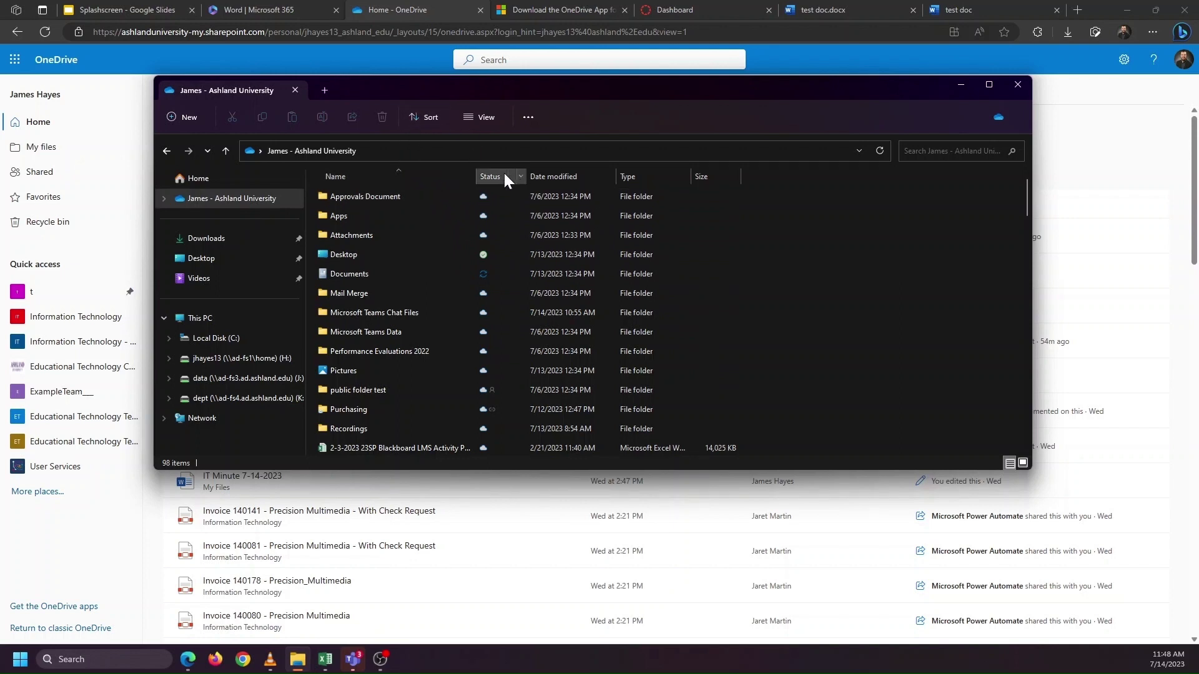
click(437, 10)
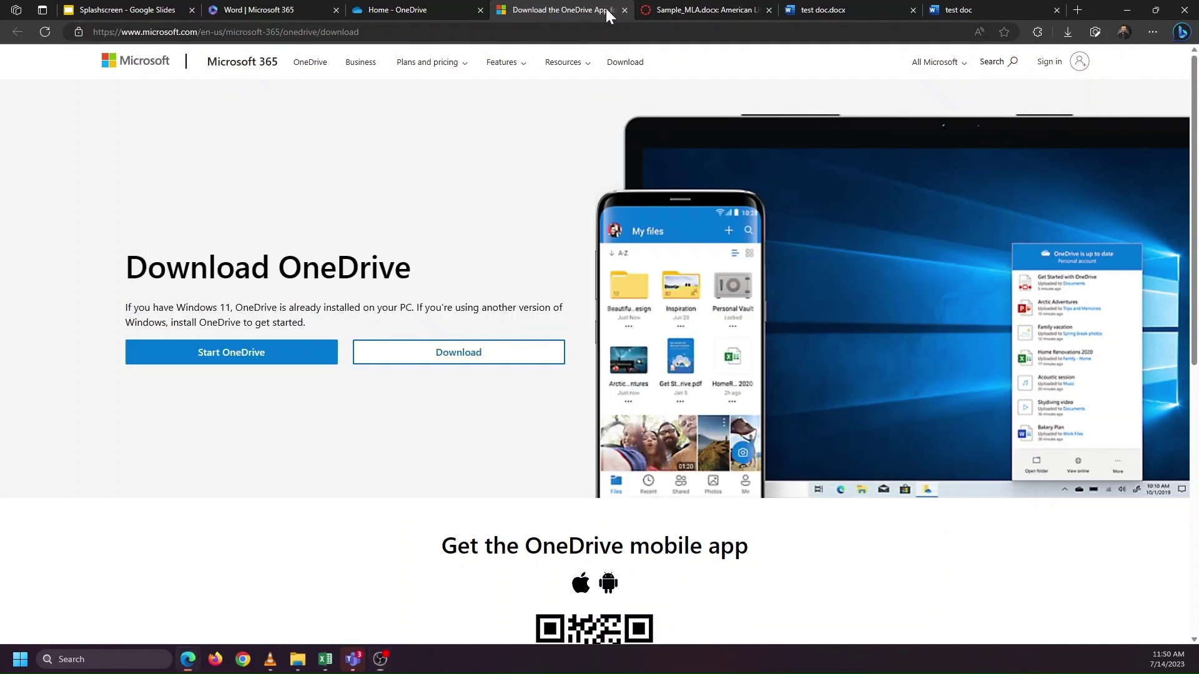
Step: In the Edge Downloads settings, turn on "Ask me what to do with each download"
click(1148, 32)
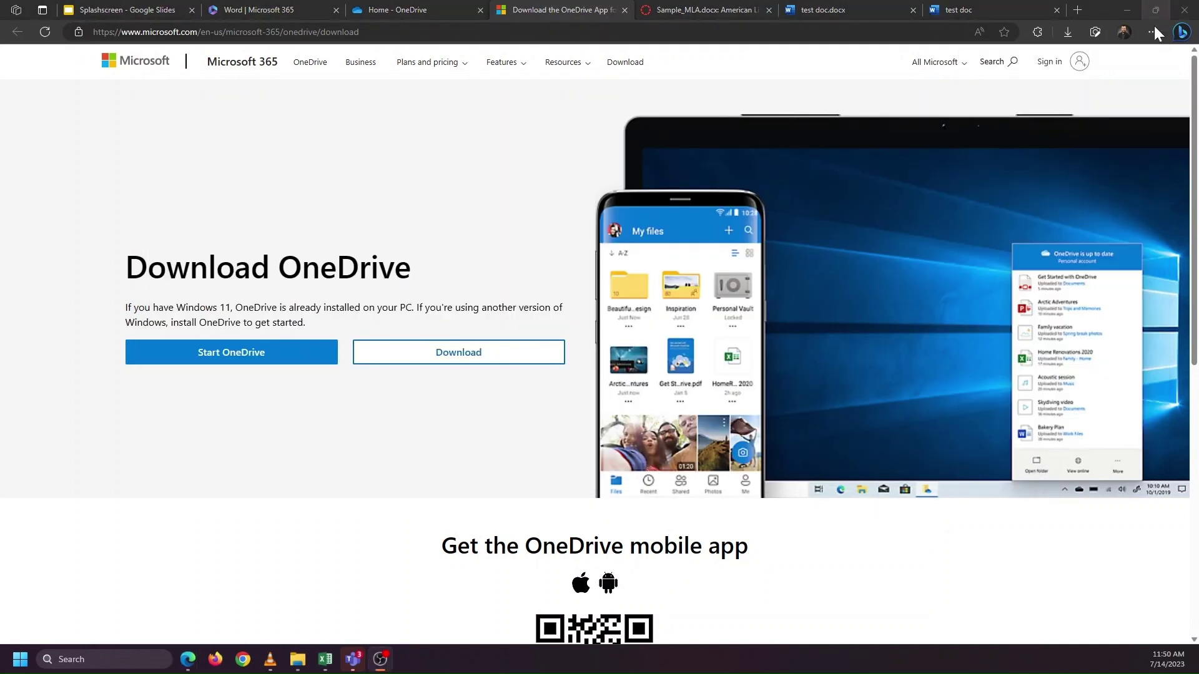
click(1153, 32)
click(1036, 391)
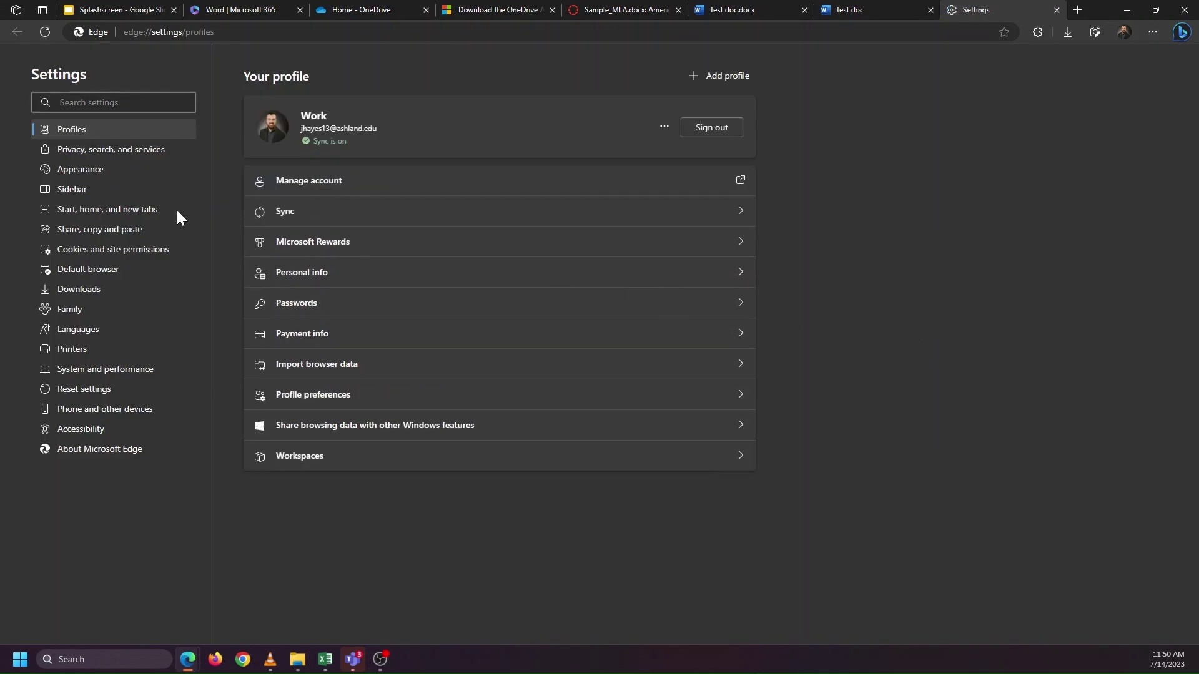
click(98, 294)
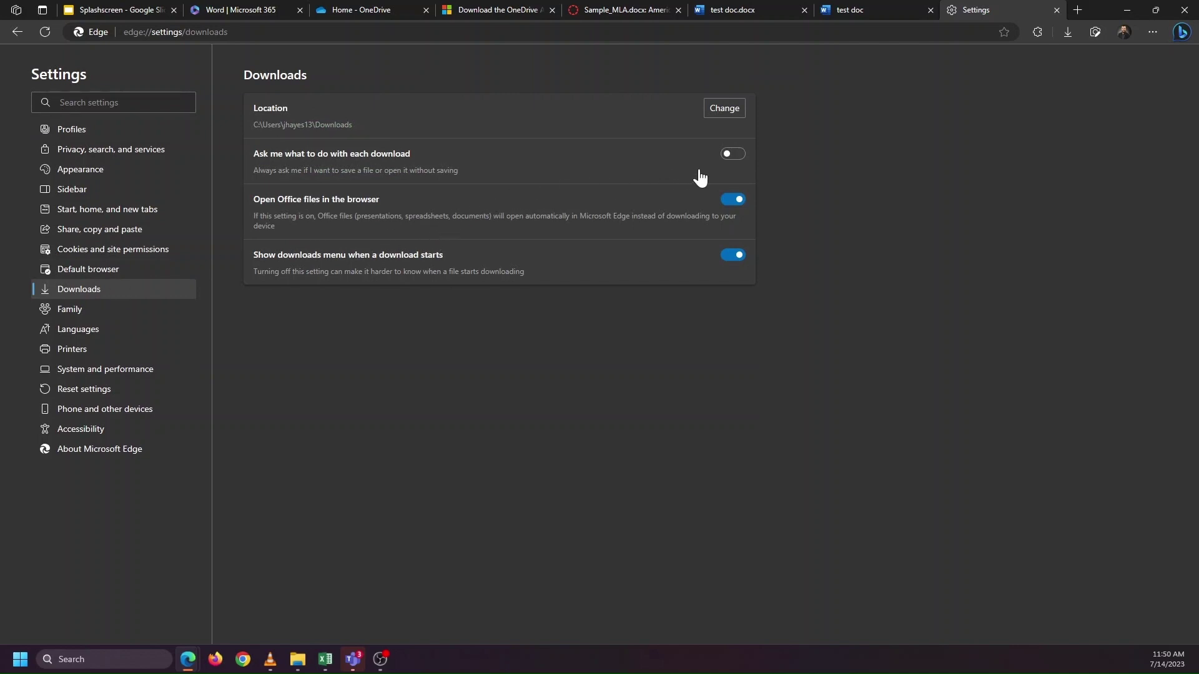
click(735, 161)
Step: Check the OneDrive folder in File Explorer and minimize it, and download Sample_MLA.docx from Lantern into the Ashland University OneDrive folder
click(298, 658)
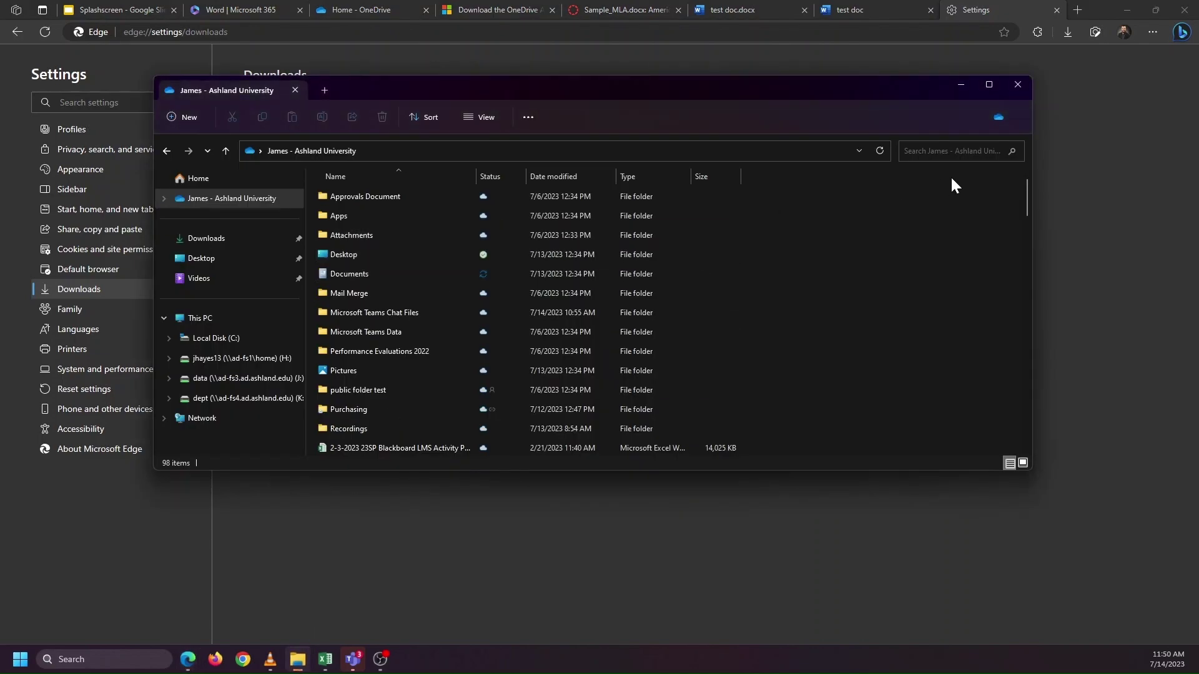
click(962, 84)
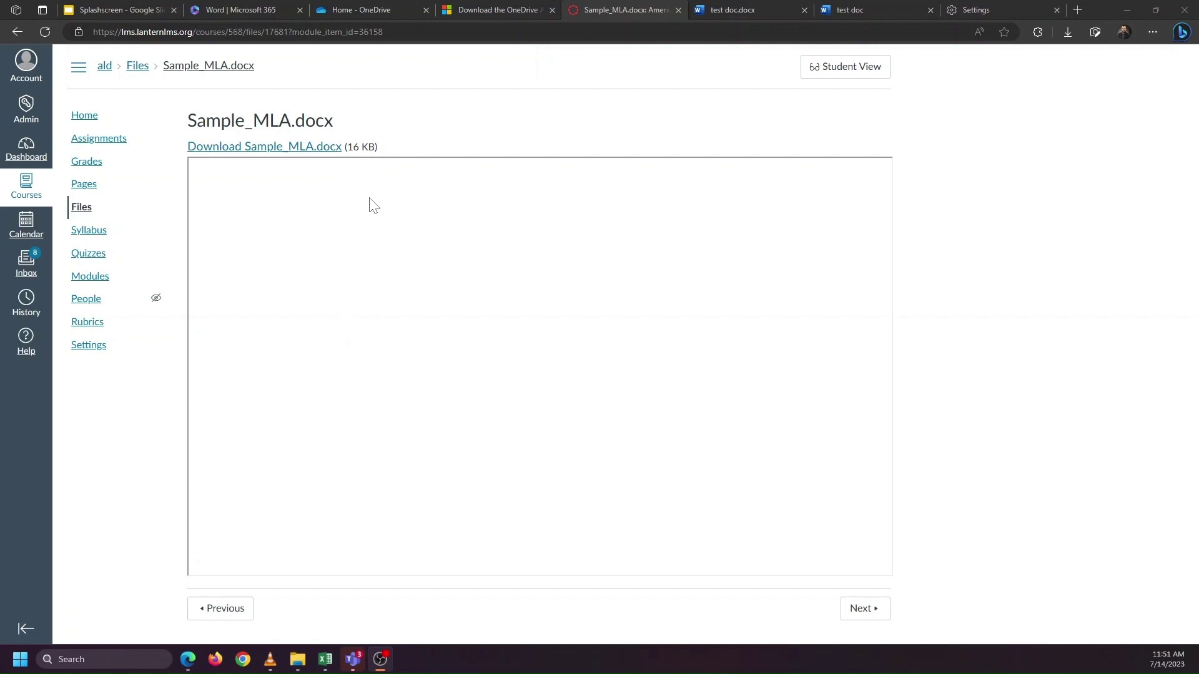
click(323, 155)
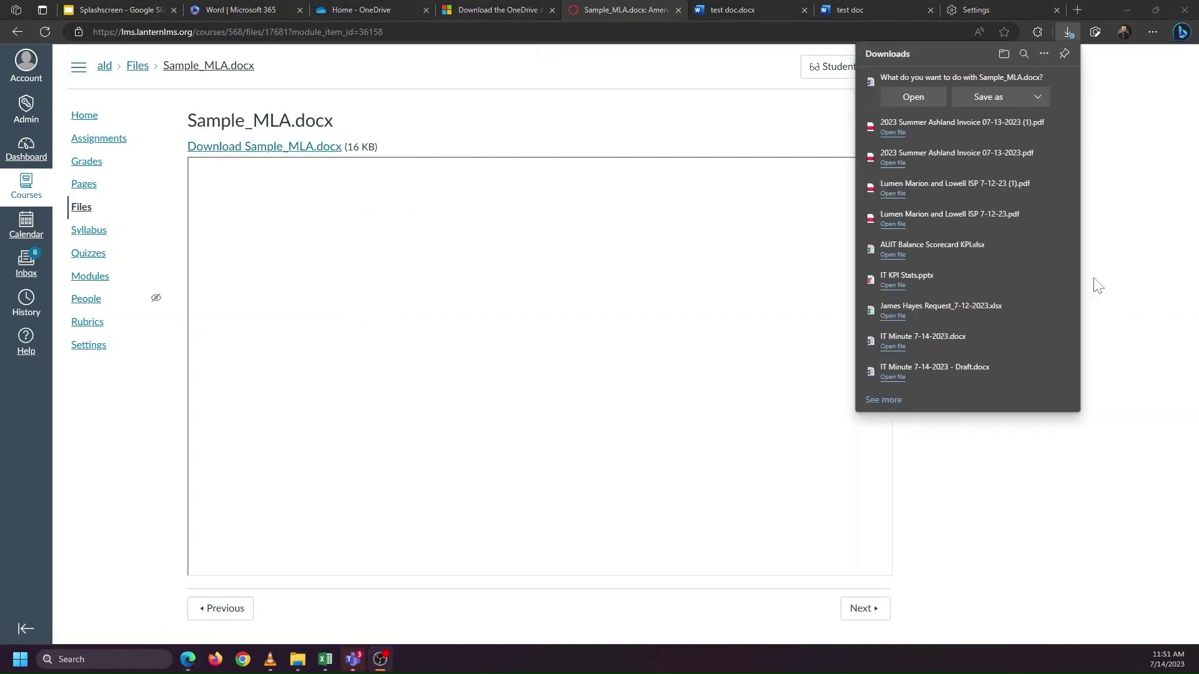
click(1038, 100)
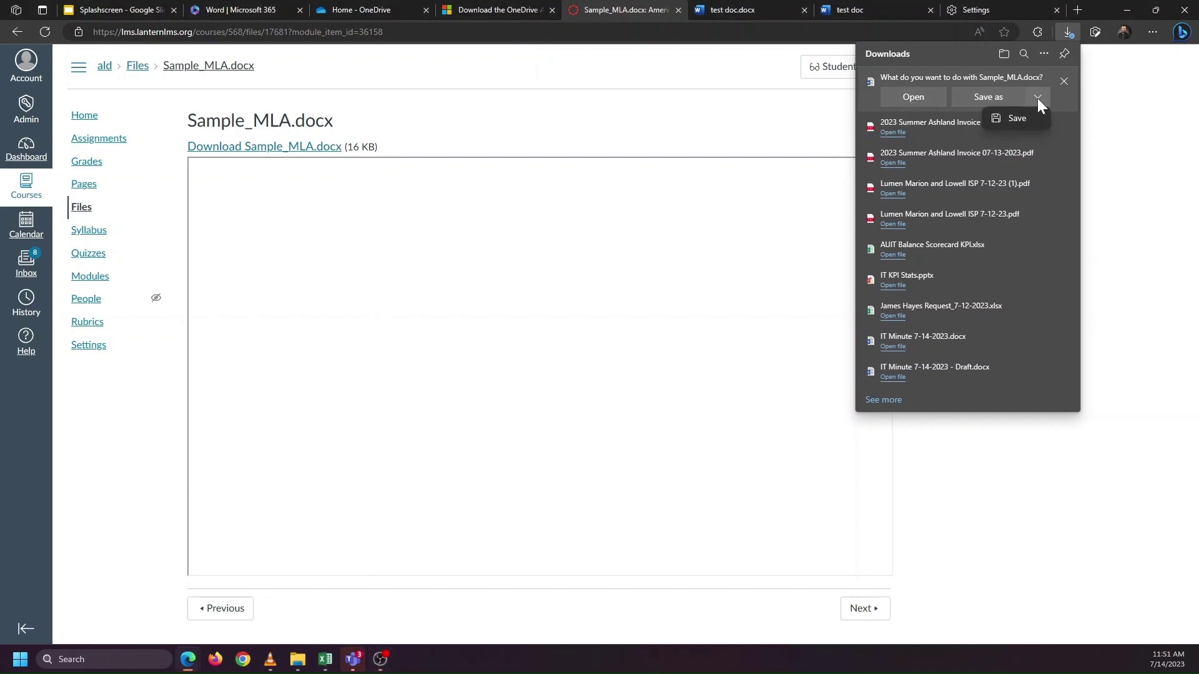
click(1036, 100)
click(1006, 105)
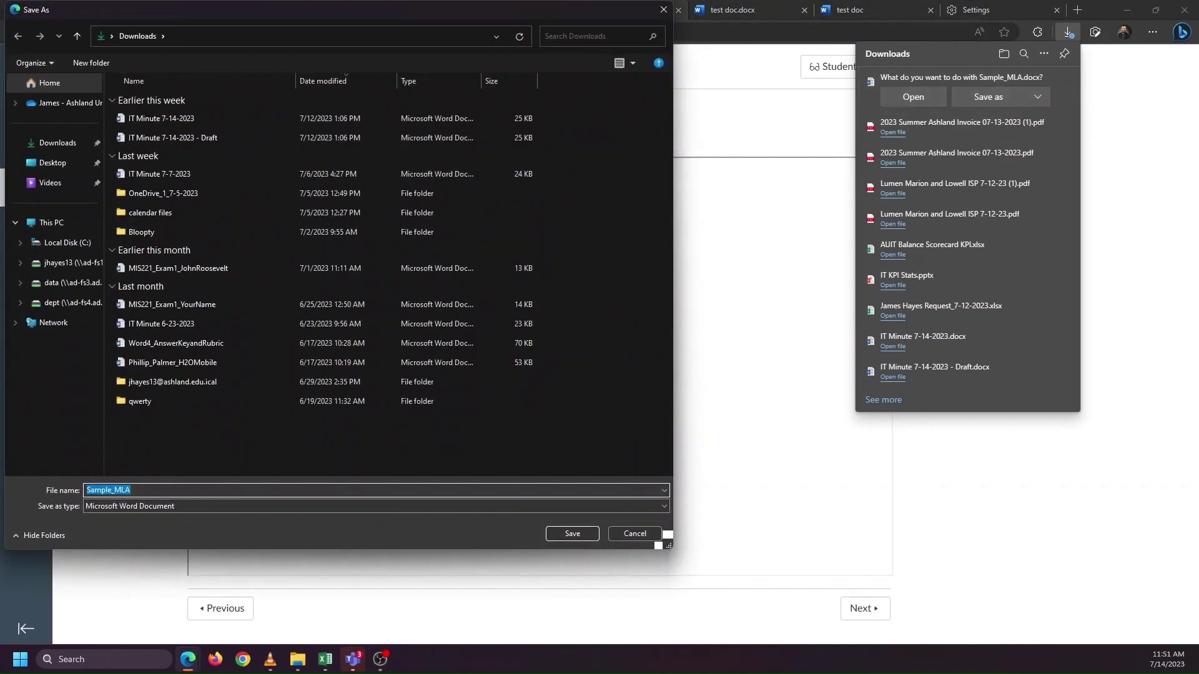
click(59, 104)
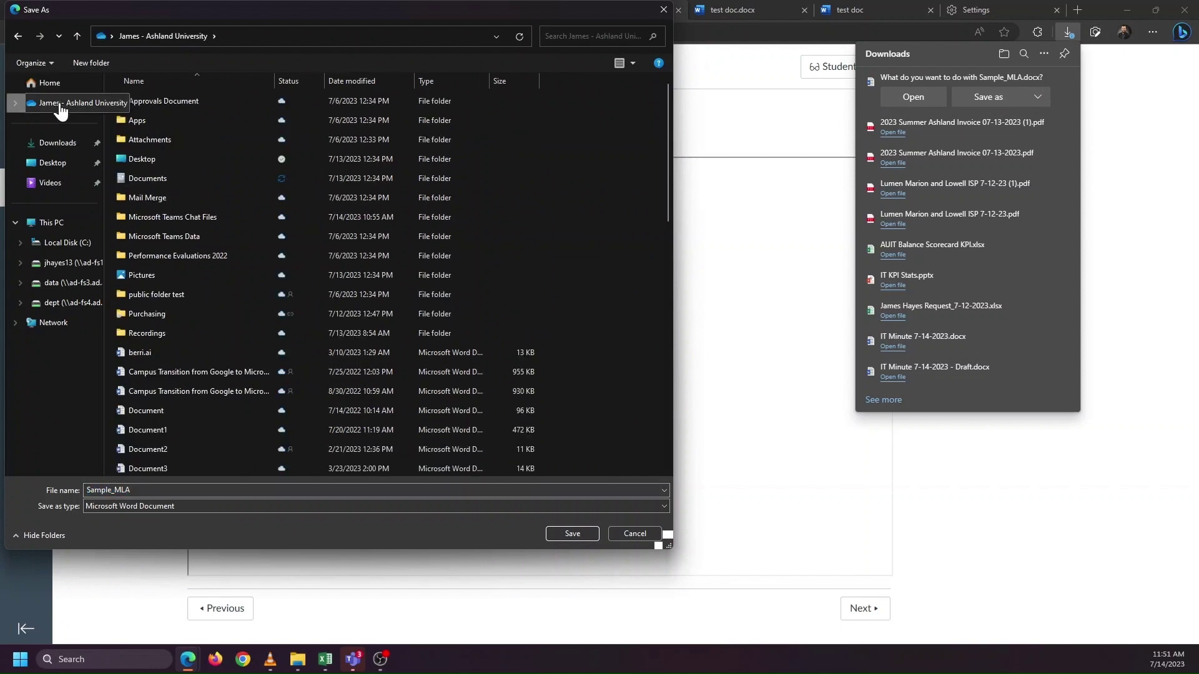
click(582, 533)
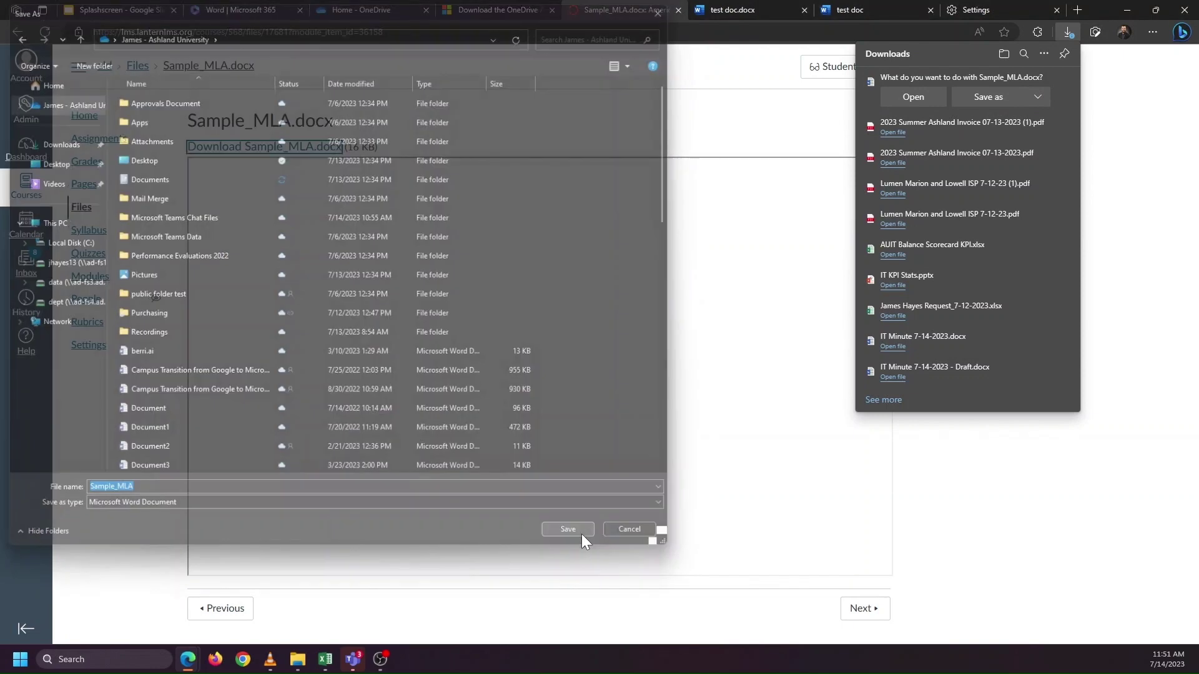
Step: Open Sample_MLA.docx from My files in OneDrive on the web, look through the document, and close it
click(362, 9)
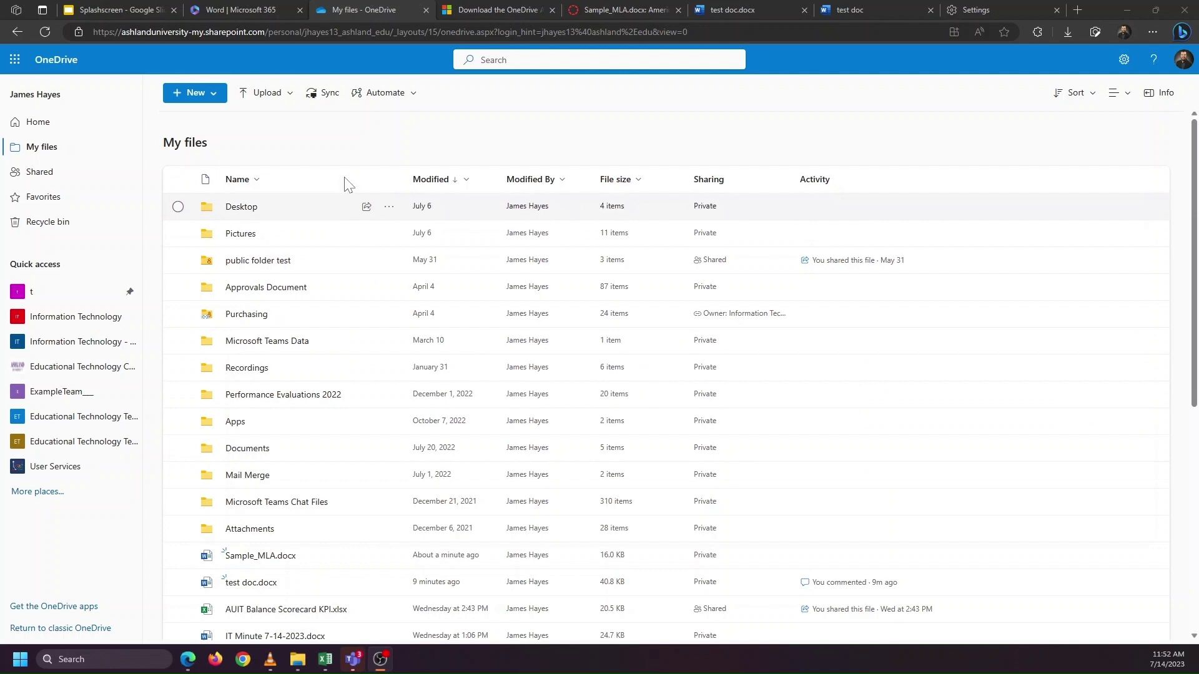
scroll(387, 331, down, 3)
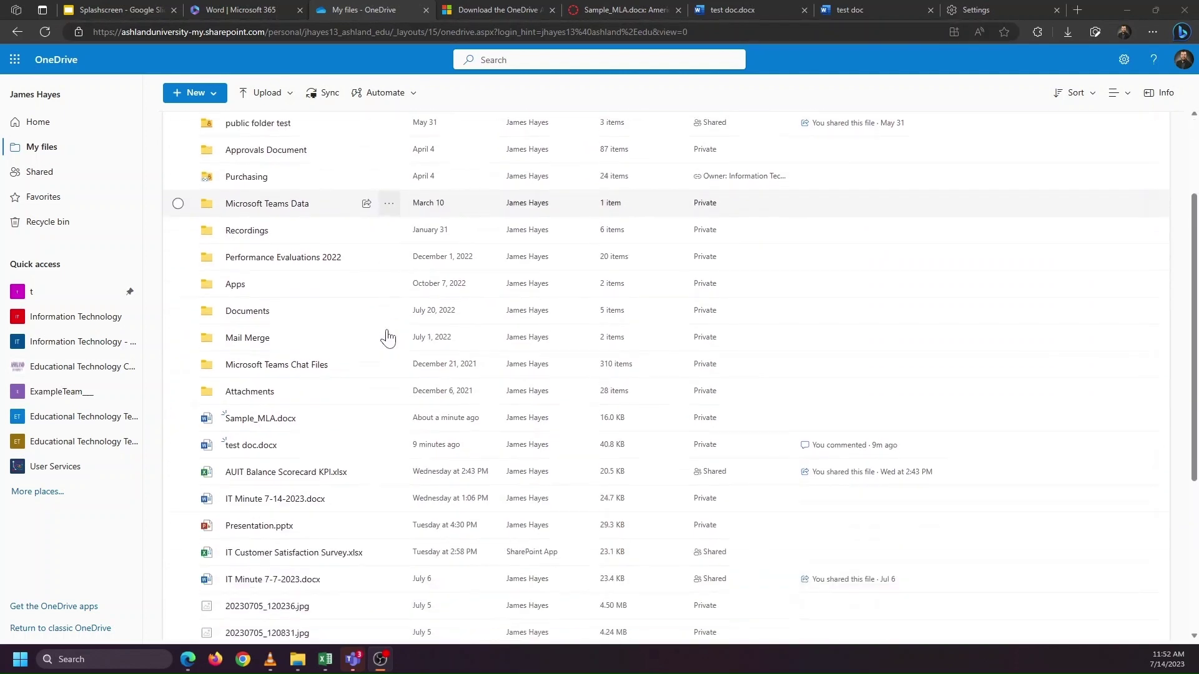
mouse_move(275, 405)
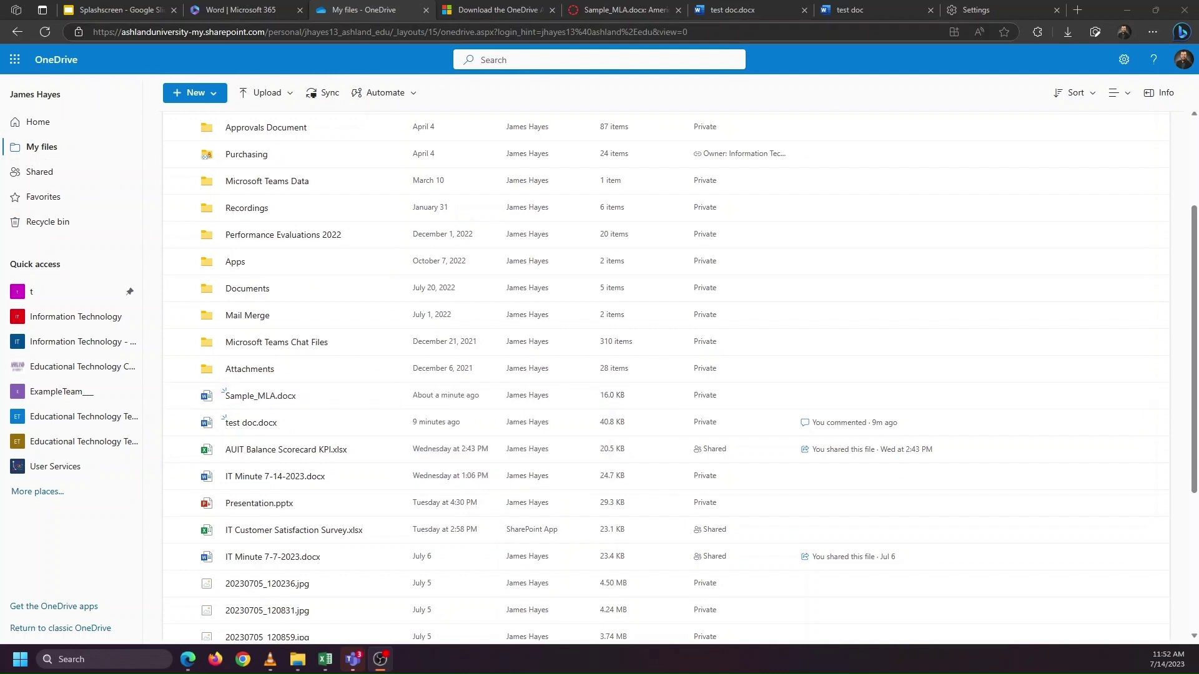
click(263, 397)
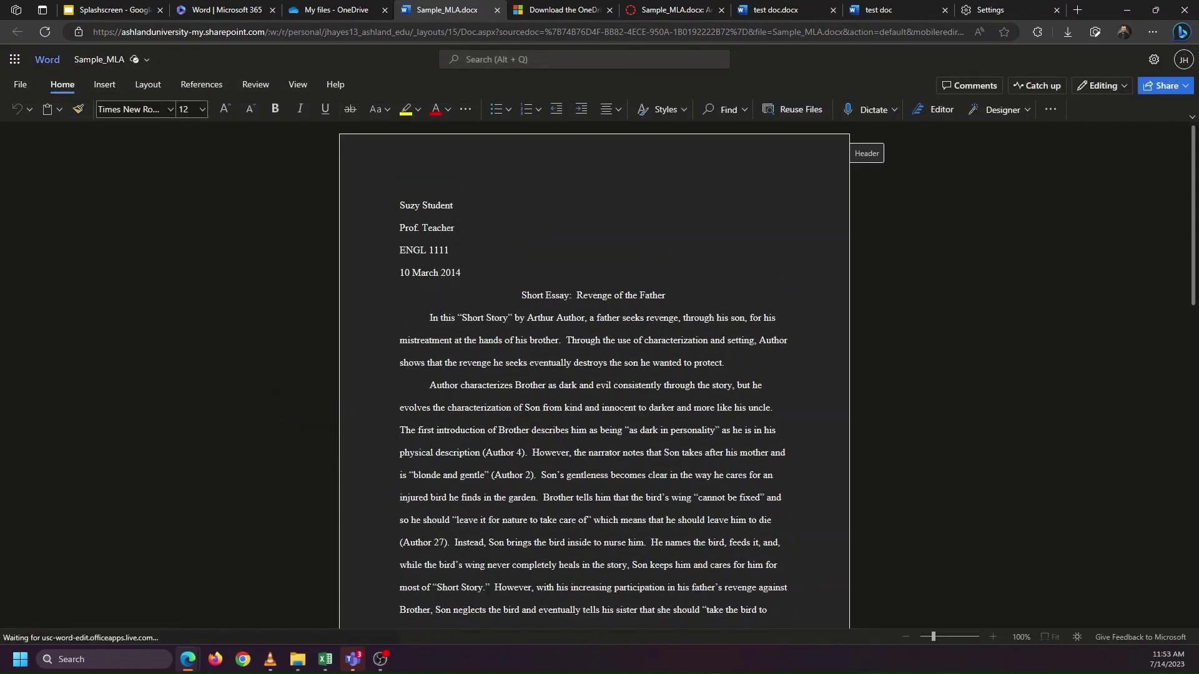
scroll(593, 375, down, 4)
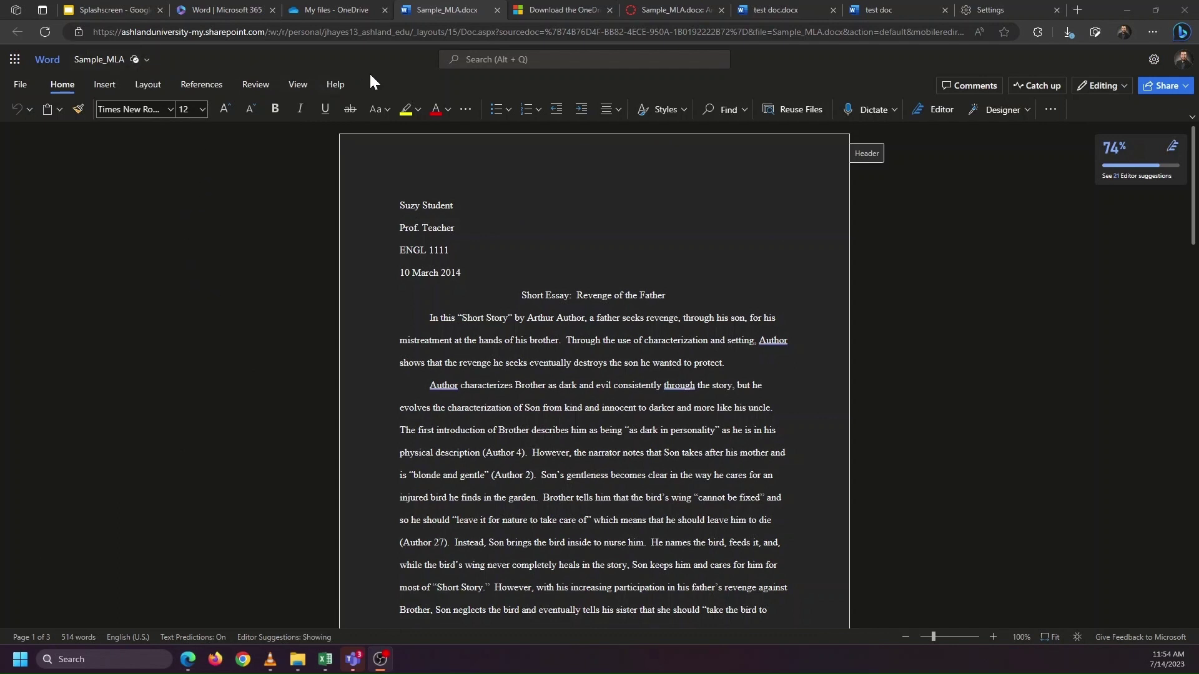
click(497, 9)
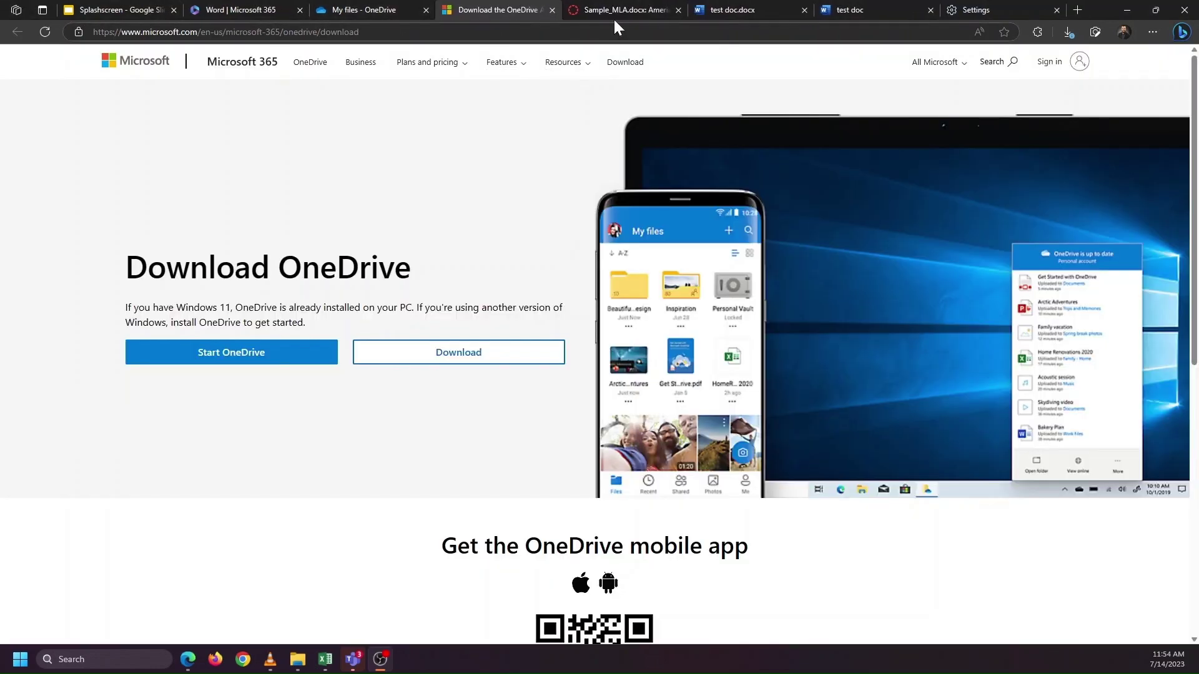
Step: Upload test doc from the synced Ashland University OneDrive folder to the American Literature Demo course files in Lantern
click(637, 12)
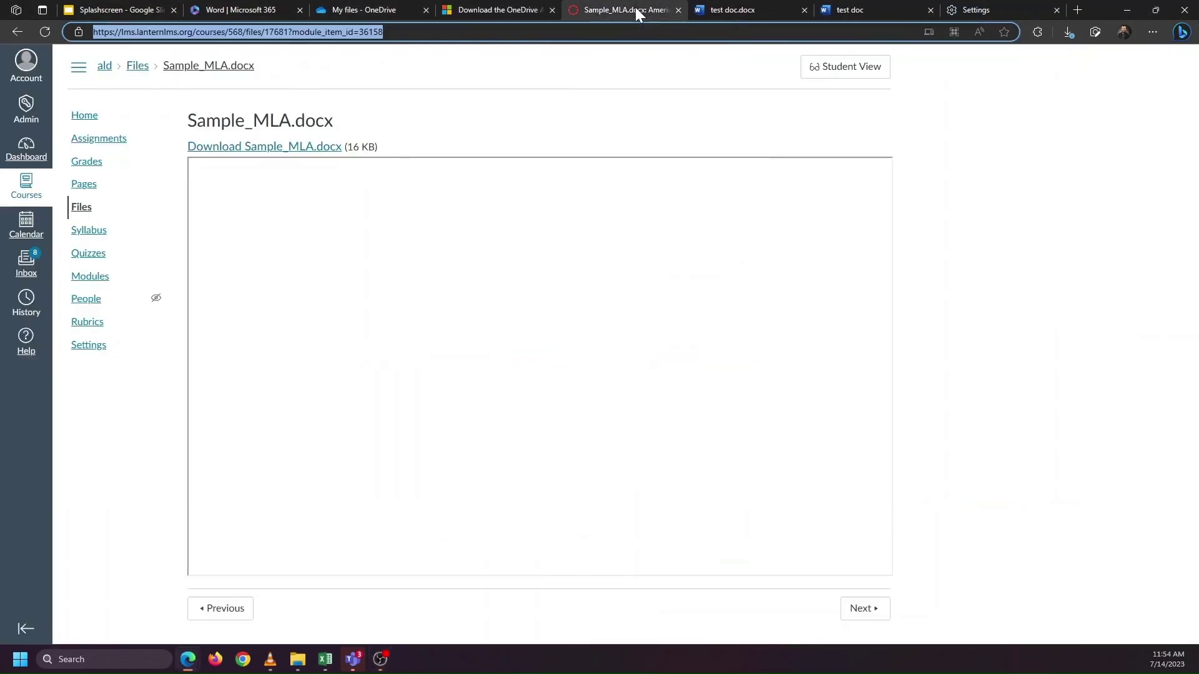
key(alt+Left)
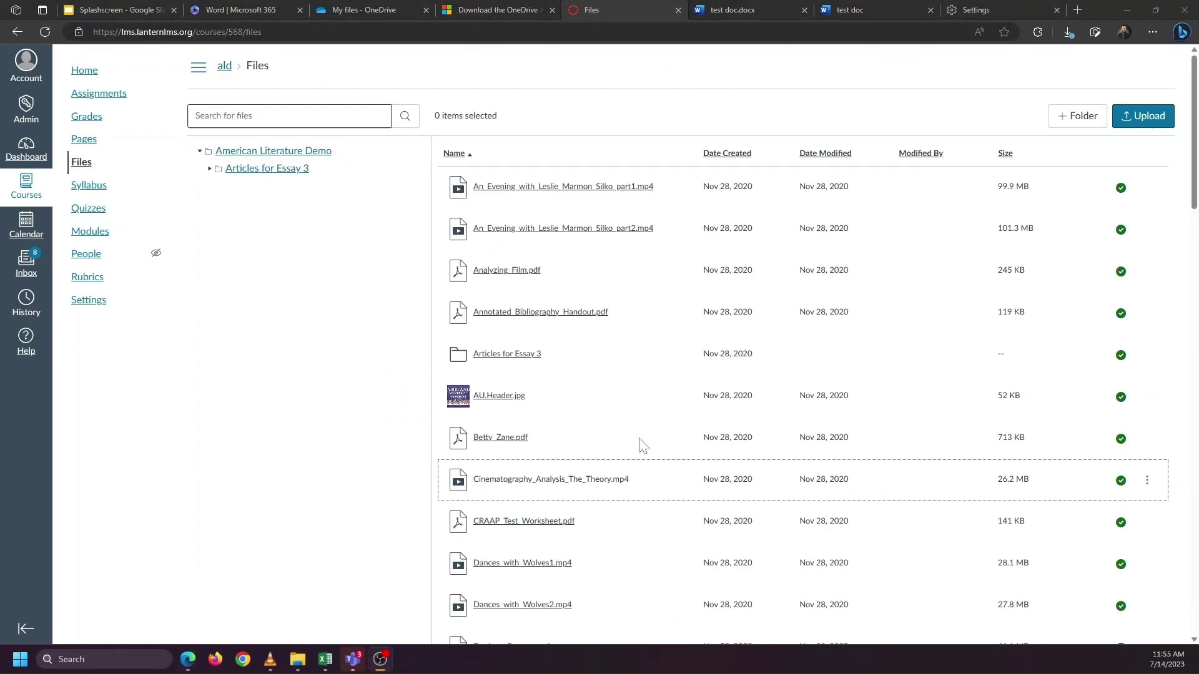
click(1141, 115)
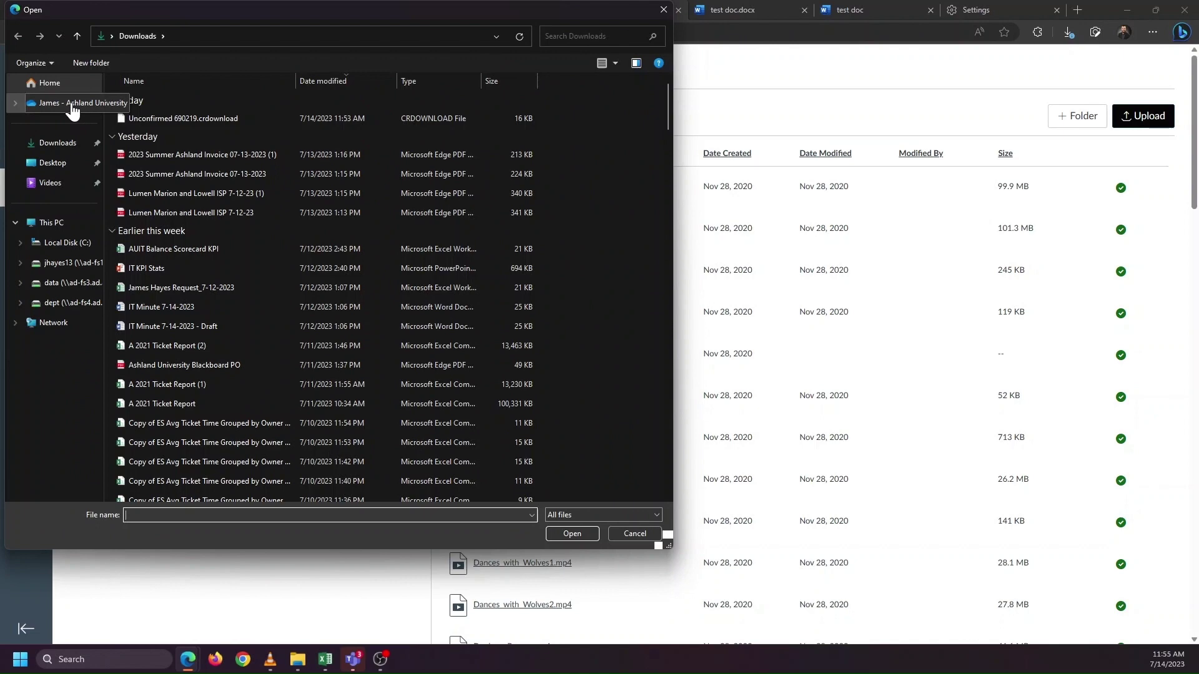
click(39, 114)
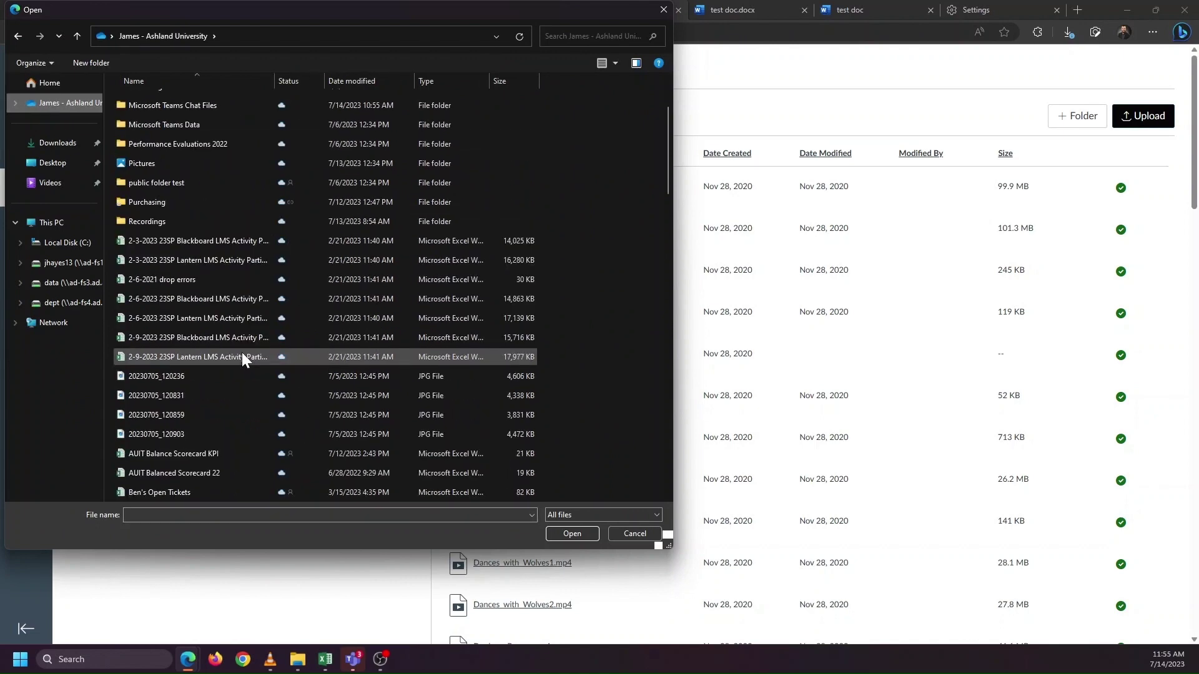
scroll(242, 352, down, 18)
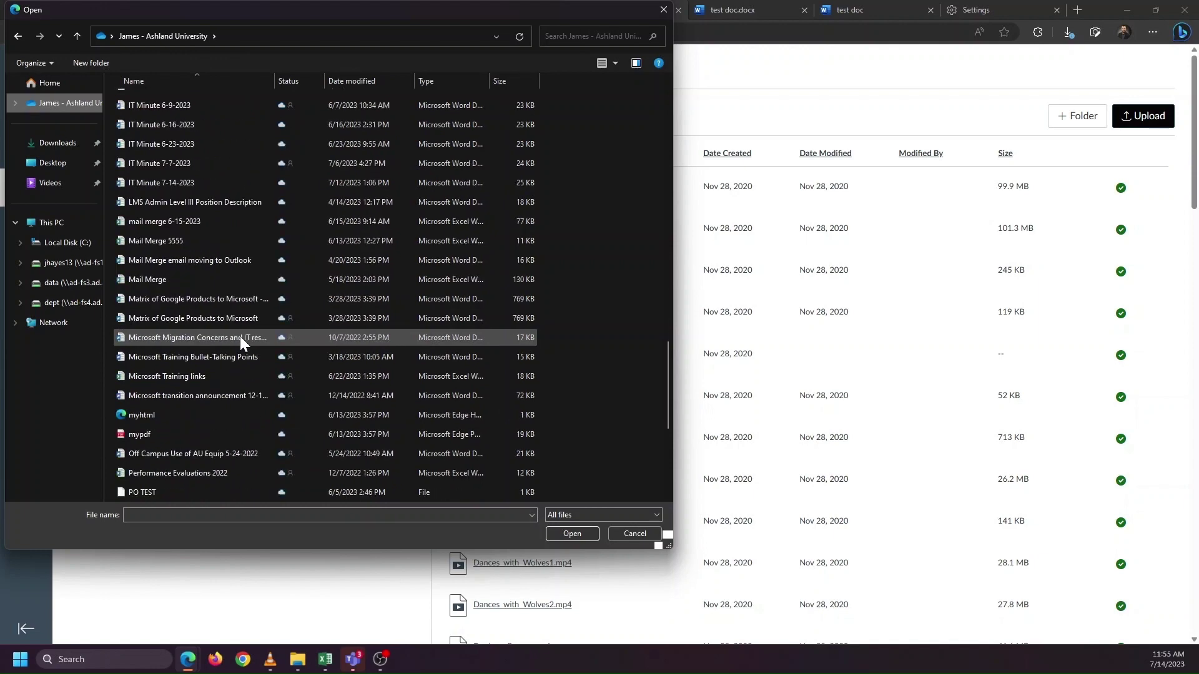
scroll(235, 376, down, 5)
click(237, 415)
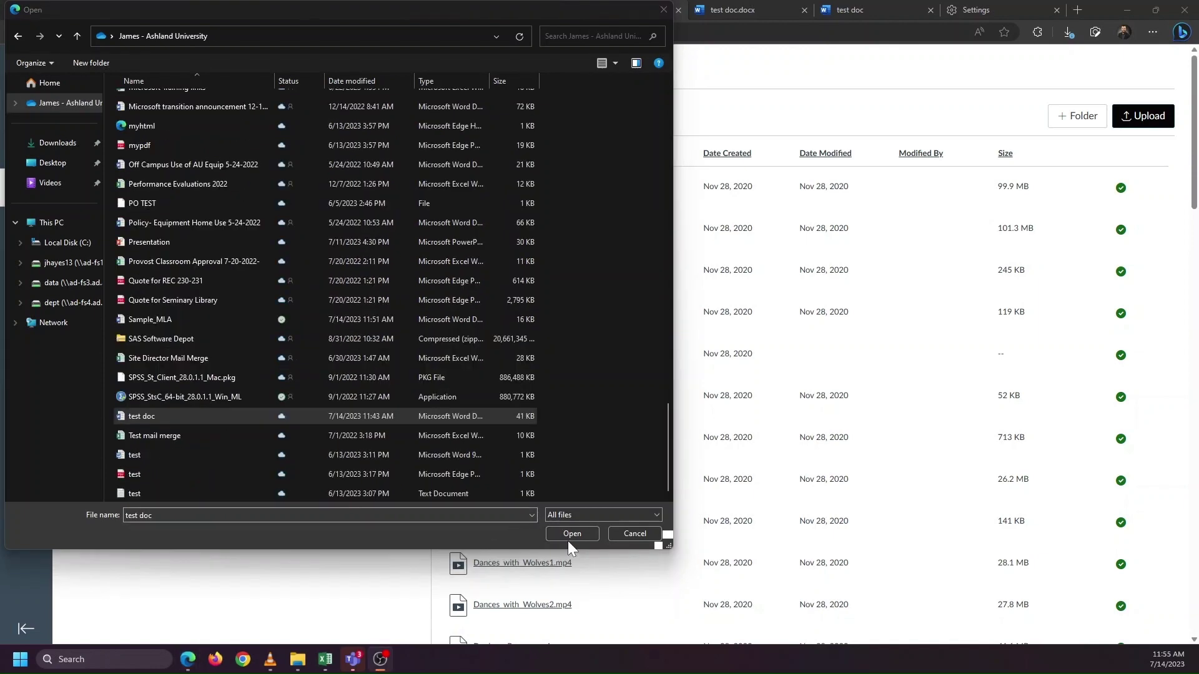
click(570, 534)
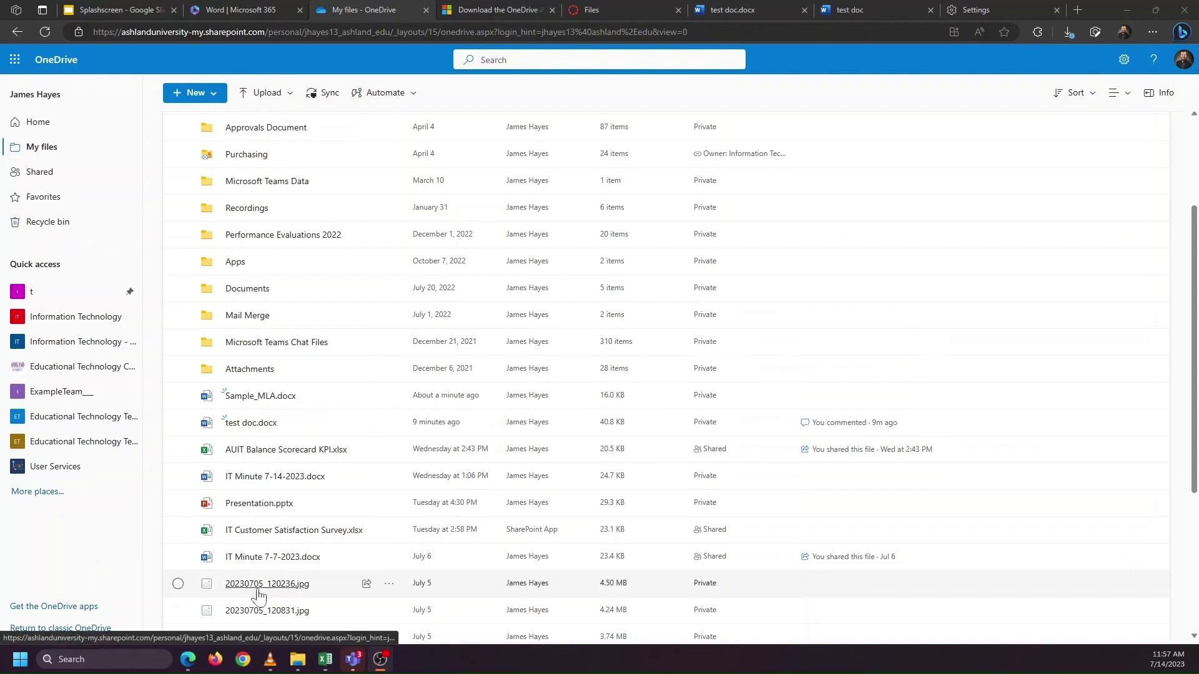
Step: Browse the files in the synced OneDrive folder in File Explorer and compare them with My files on the web
click(297, 660)
click(227, 198)
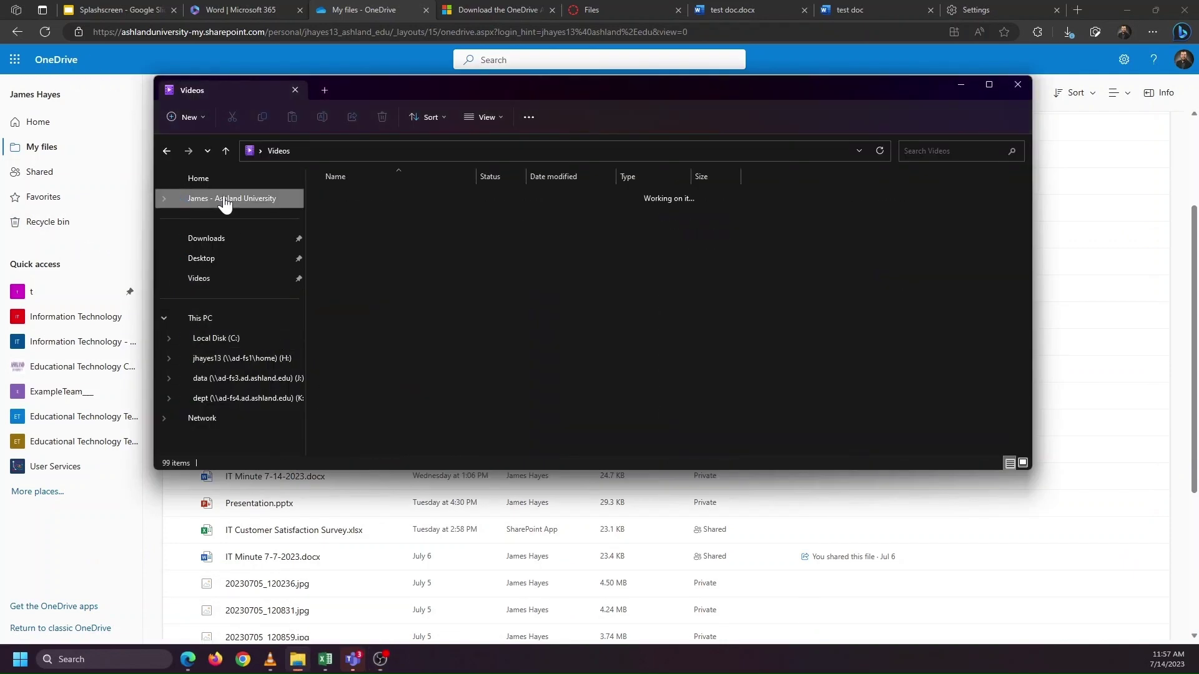
scroll(407, 293, down, 2)
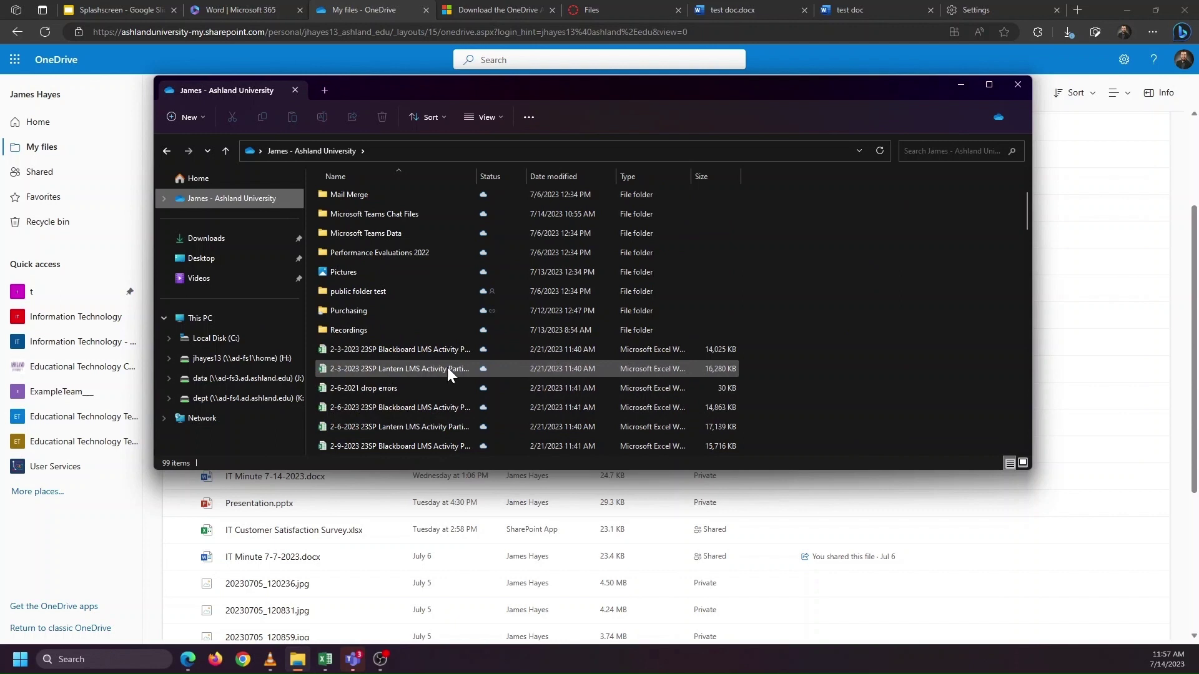
click(448, 367)
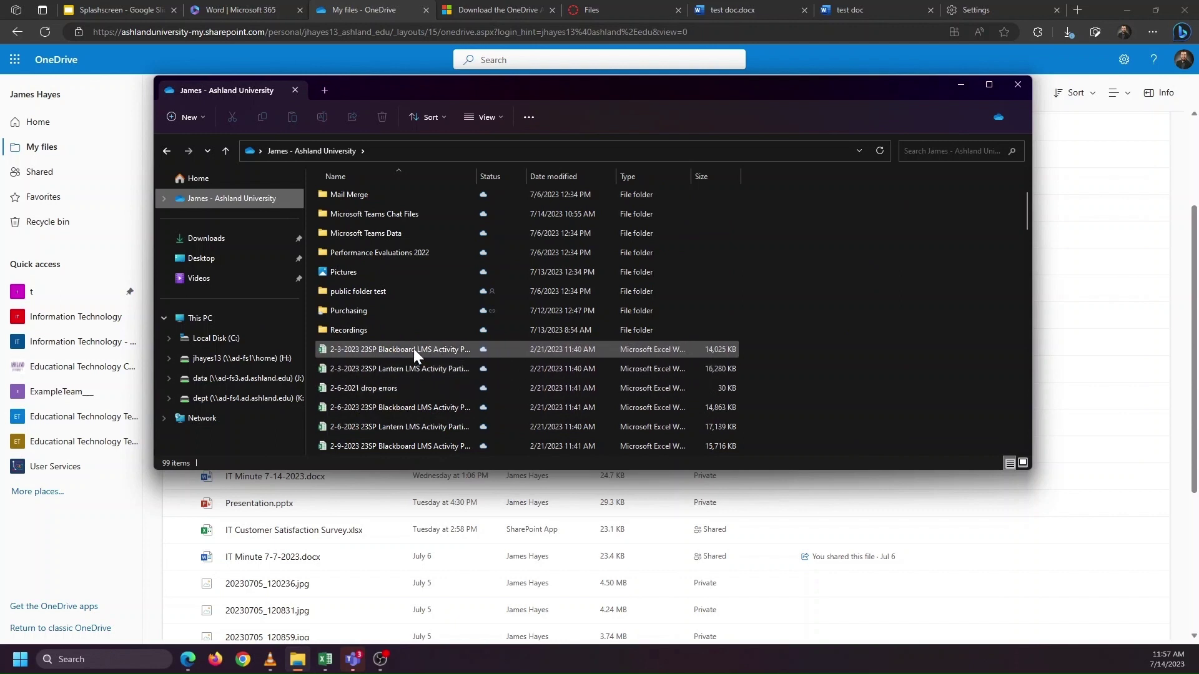
click(414, 409)
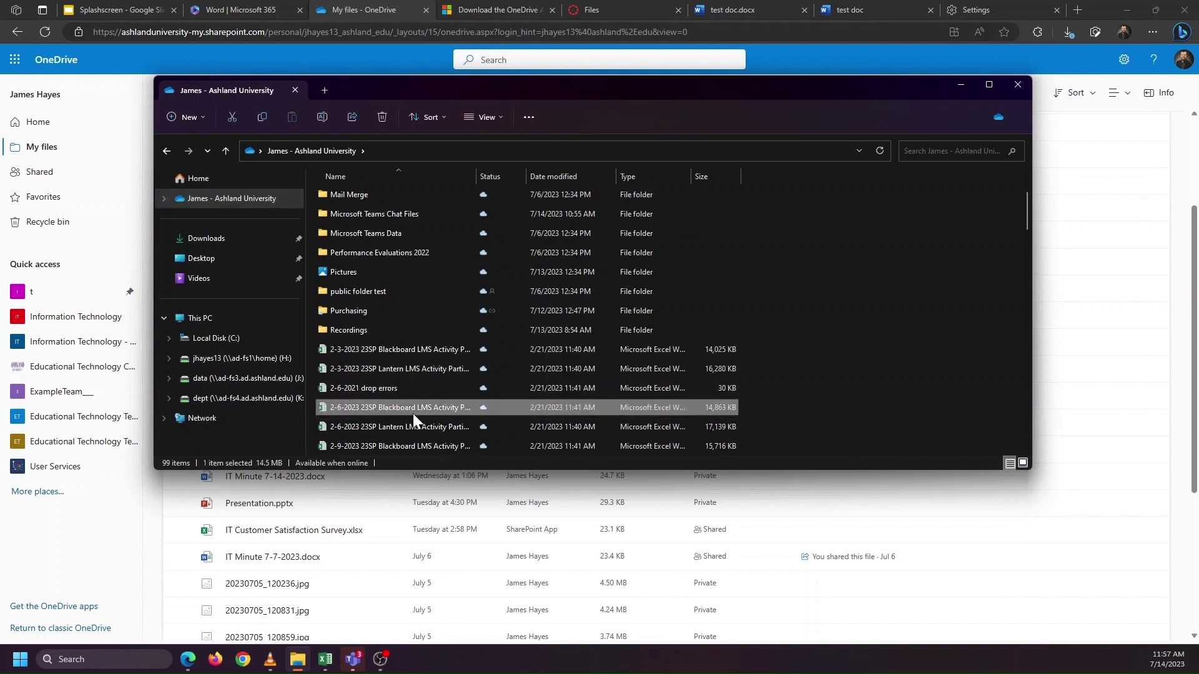
click(362, 10)
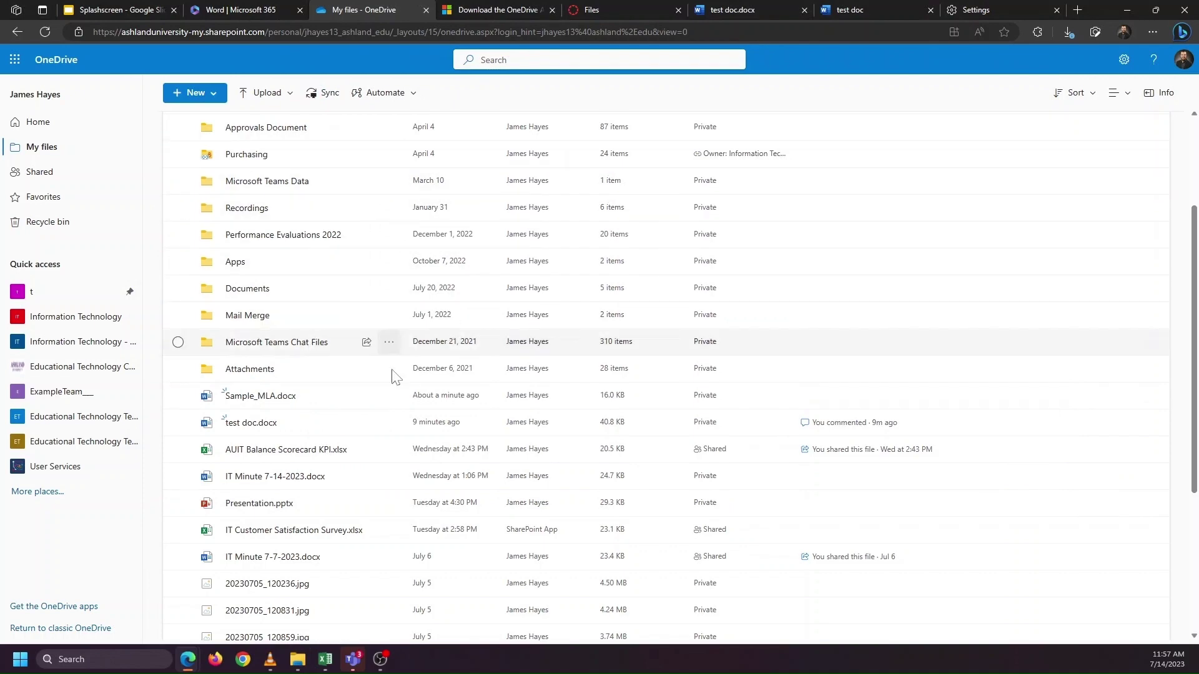
click(298, 660)
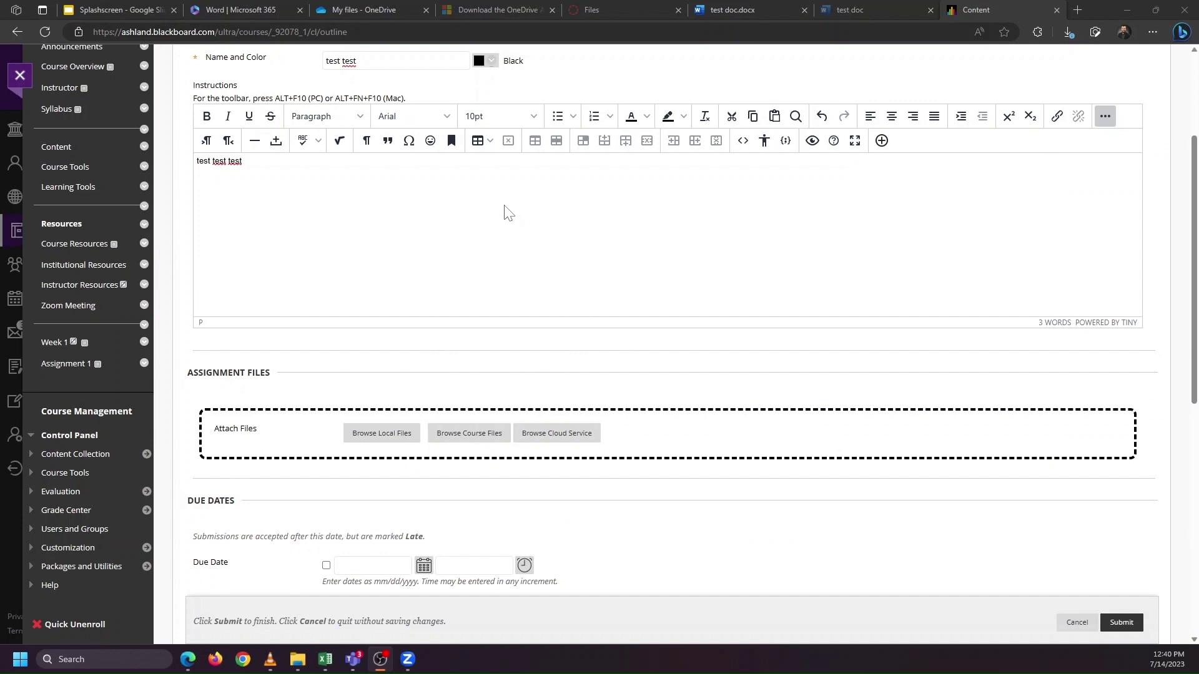
Step: For the Blackboard assignment's attachments, check the cloud import services and browse local files to the Ashland University OneDrive folder, attaching nothing
click(570, 436)
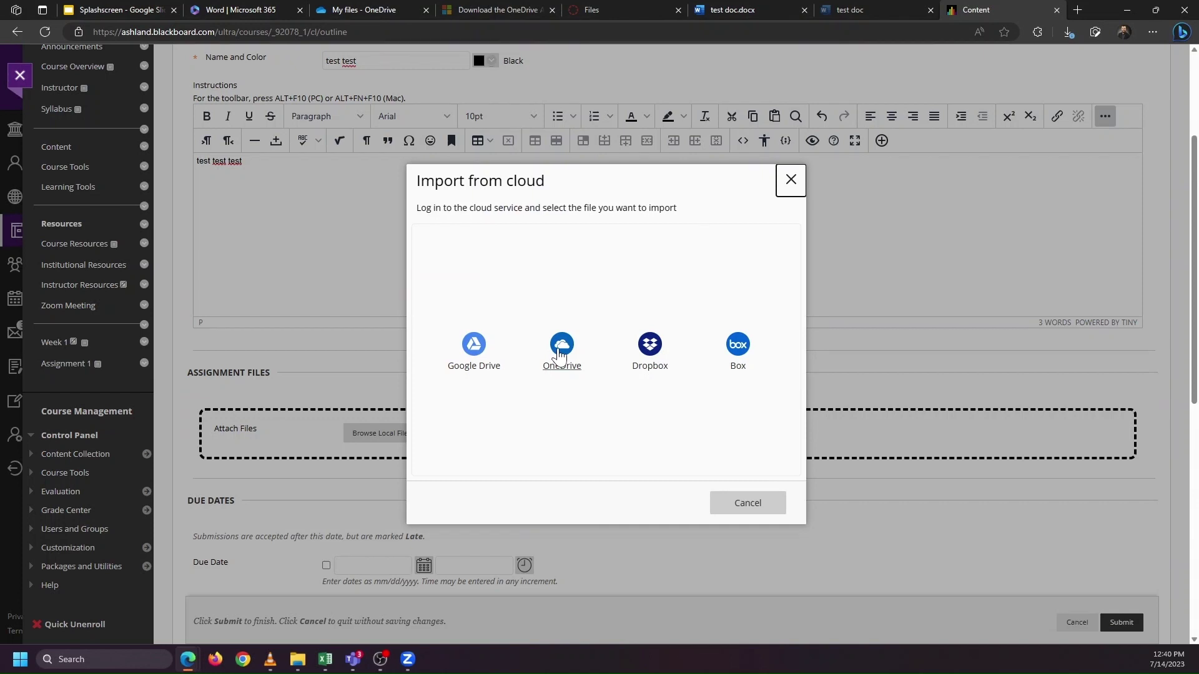
click(795, 186)
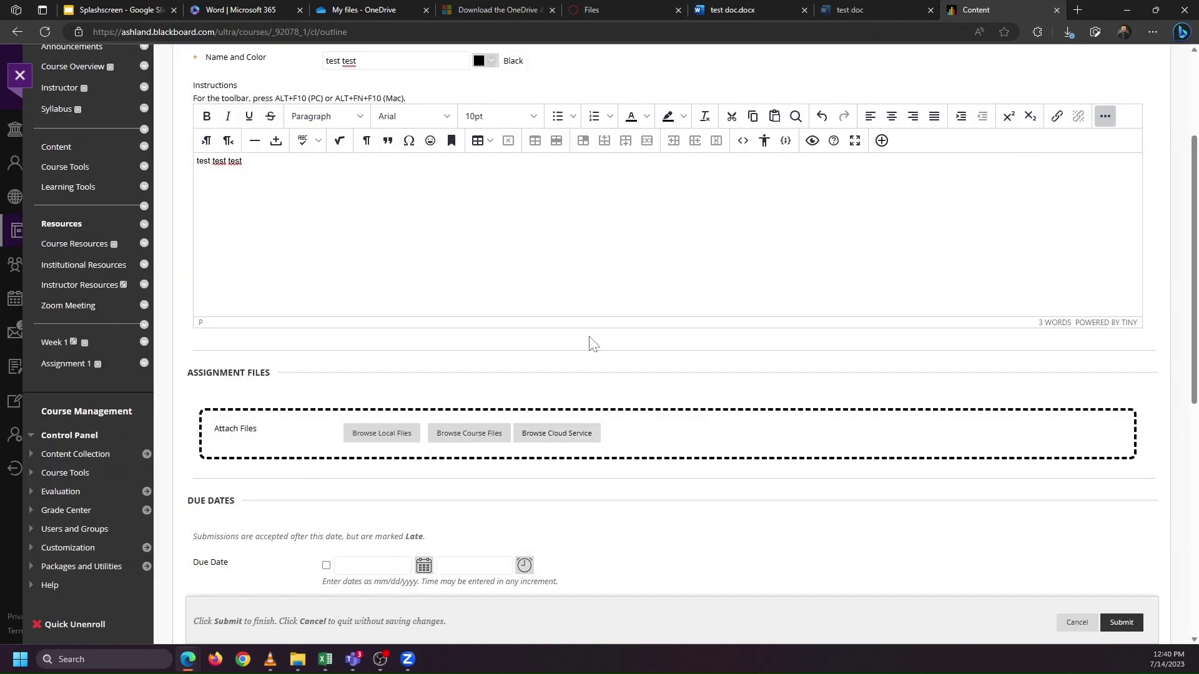
click(402, 432)
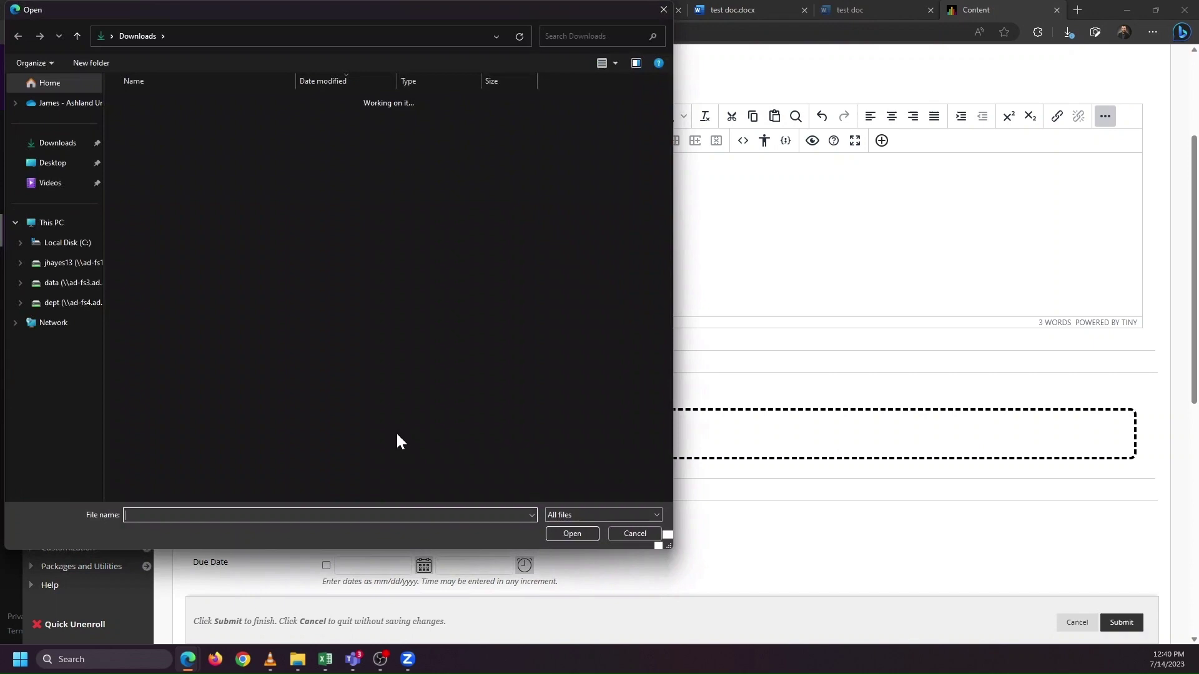
drag(281, 12, 457, 12)
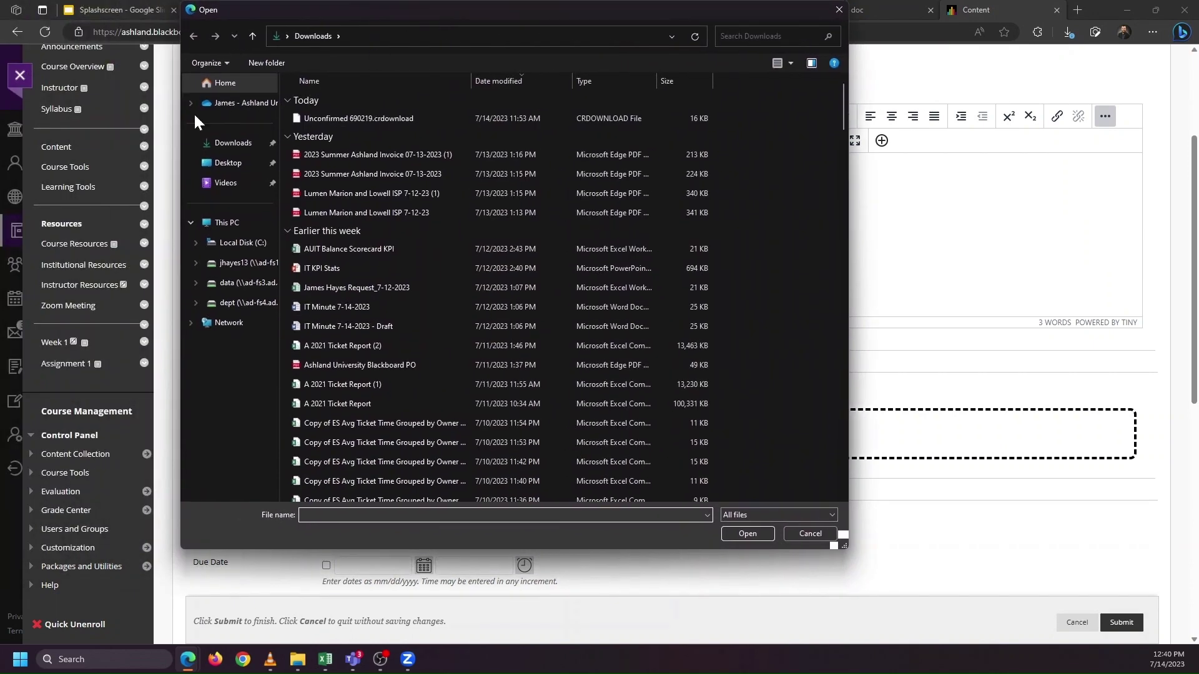
click(214, 106)
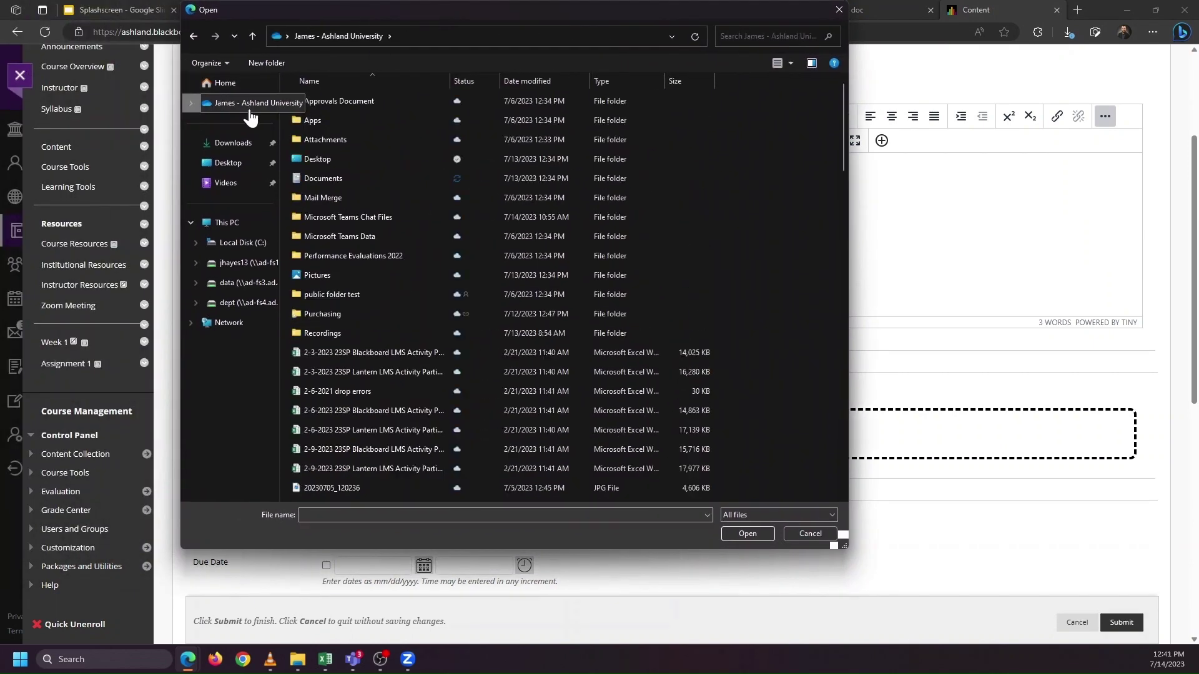
click(419, 353)
click(409, 369)
click(403, 391)
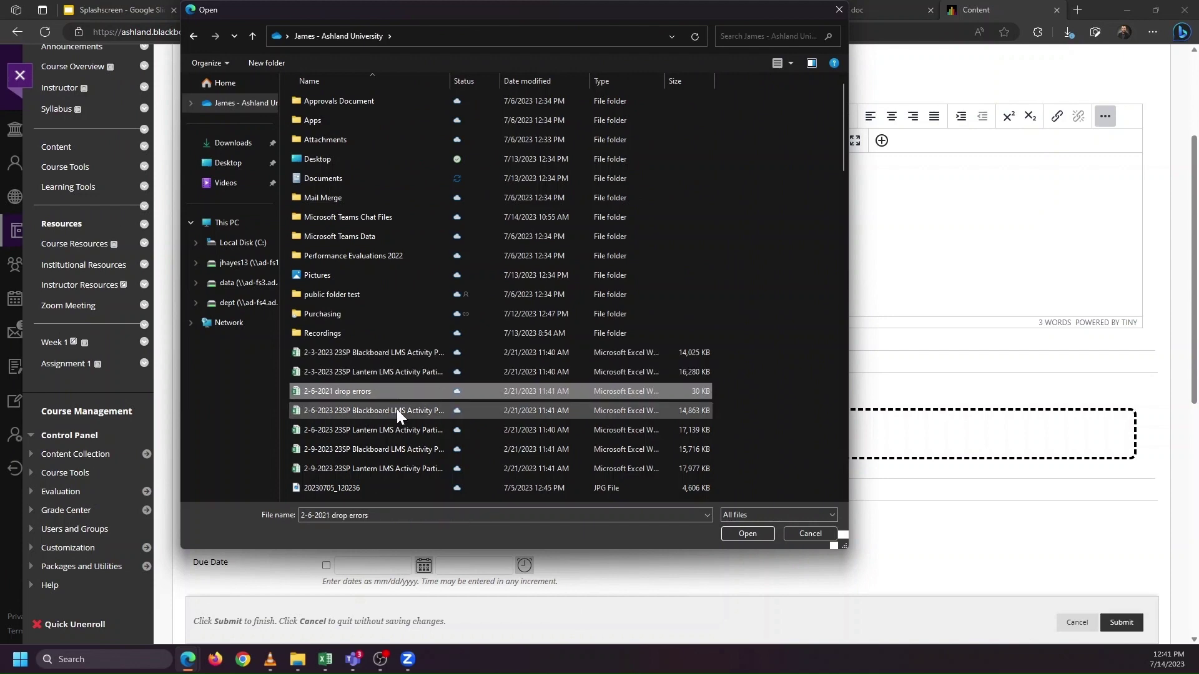
click(396, 410)
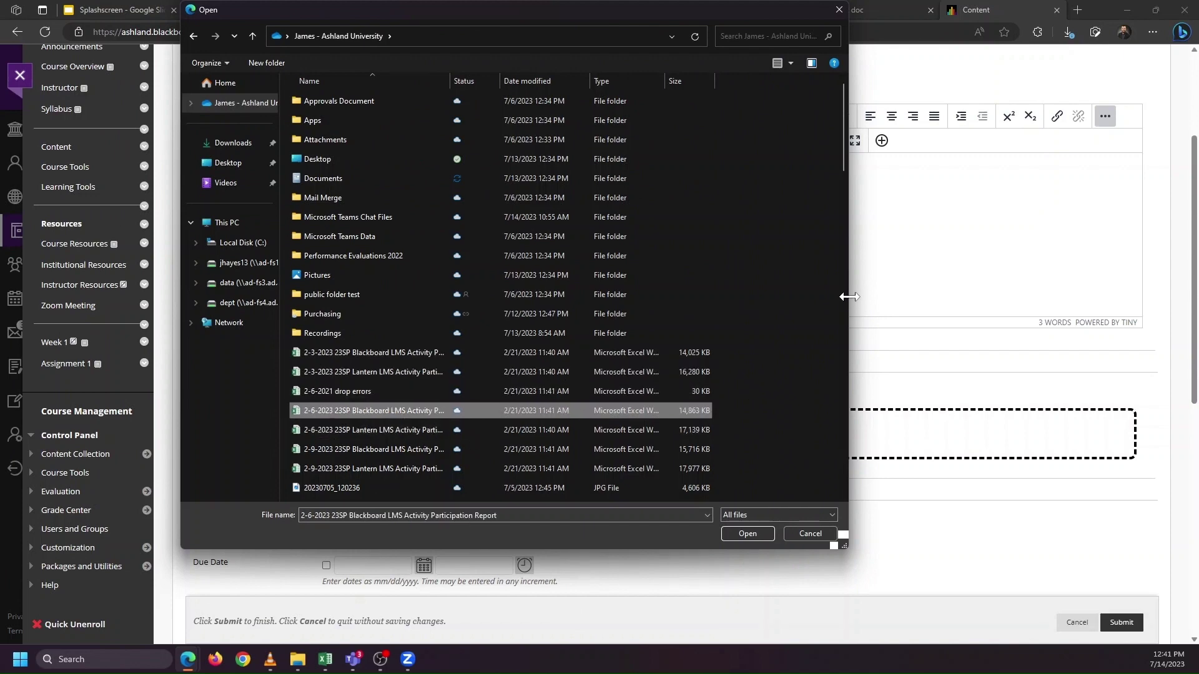
click(800, 534)
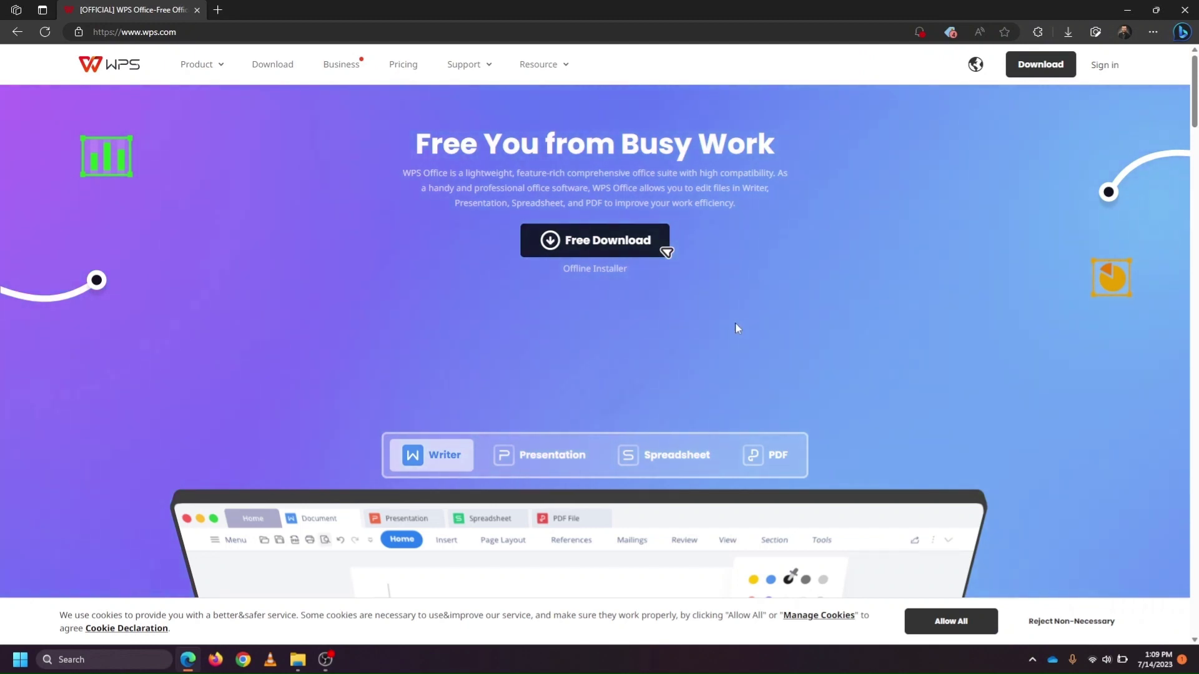
Step: Examine the WPS Office home page for its Writer, Presentation, Spreadsheet and PDF components and its supported platforms
scroll(736, 324, down, 7)
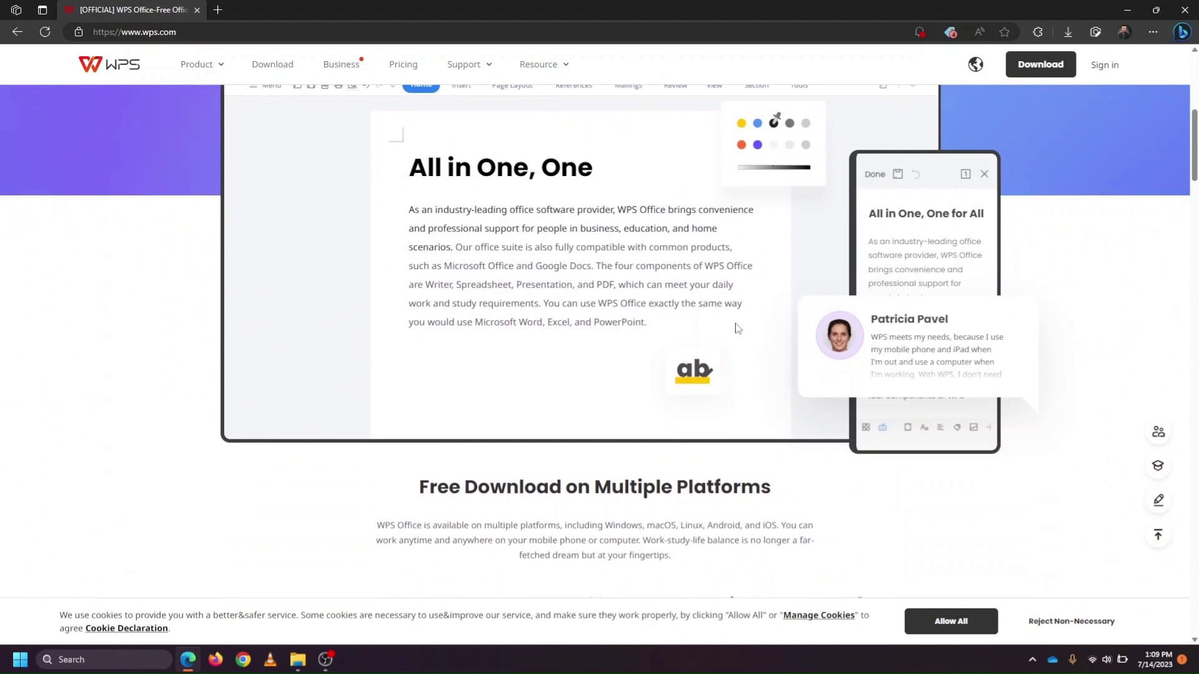
scroll(736, 328, down, 3)
scroll(735, 328, up, 10)
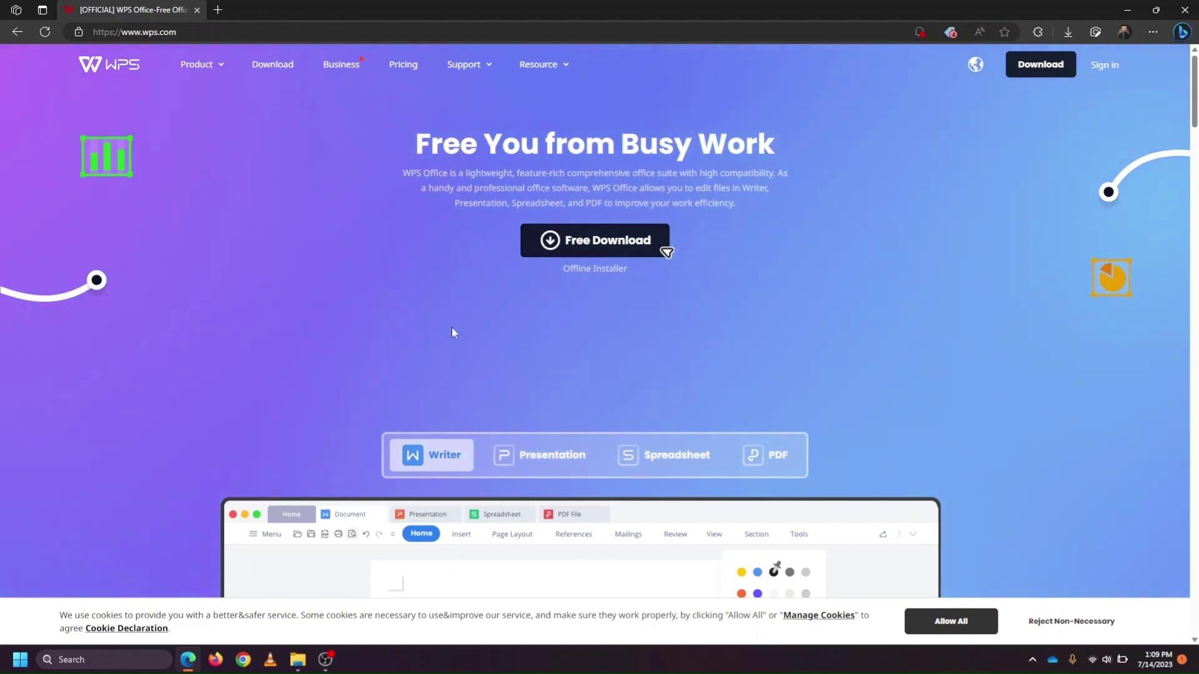
scroll(452, 327, down, 4)
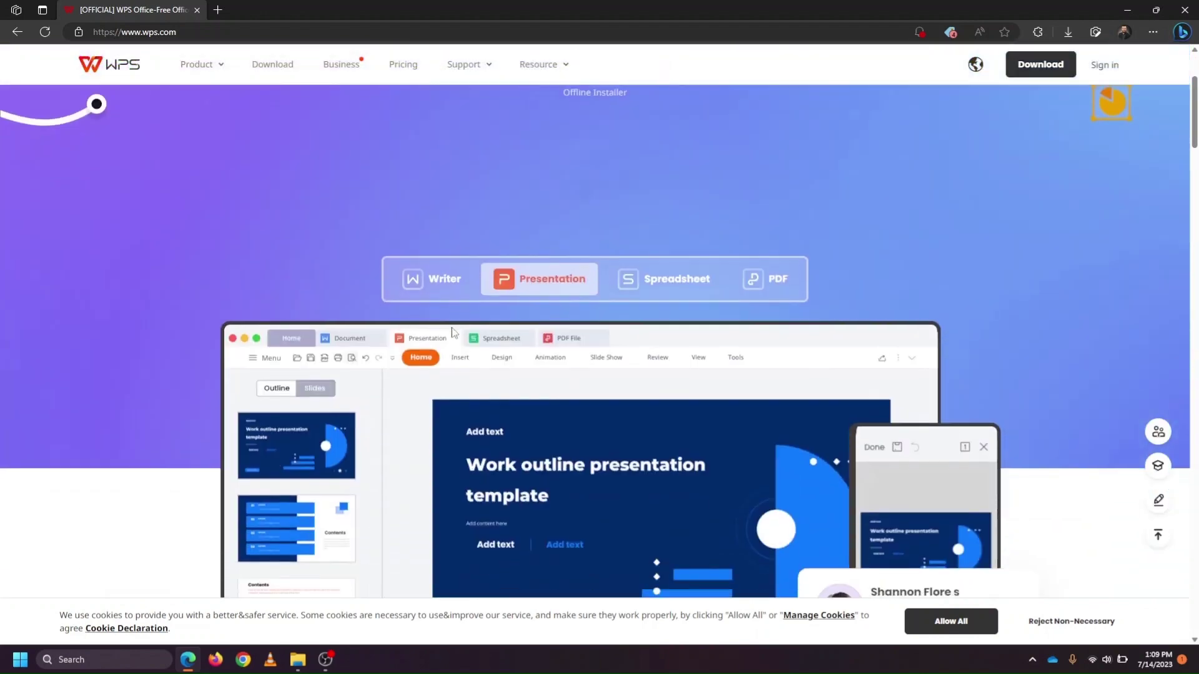
scroll(448, 353, down, 3)
scroll(448, 353, down, 1)
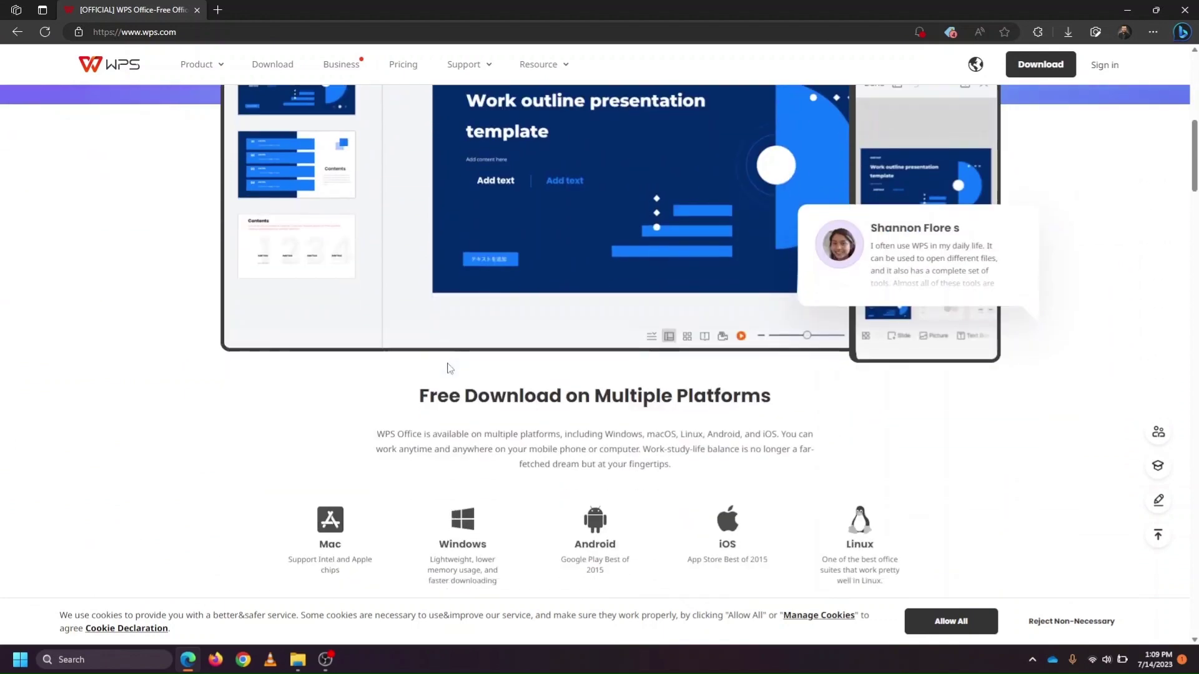
scroll(447, 365, up, 8)
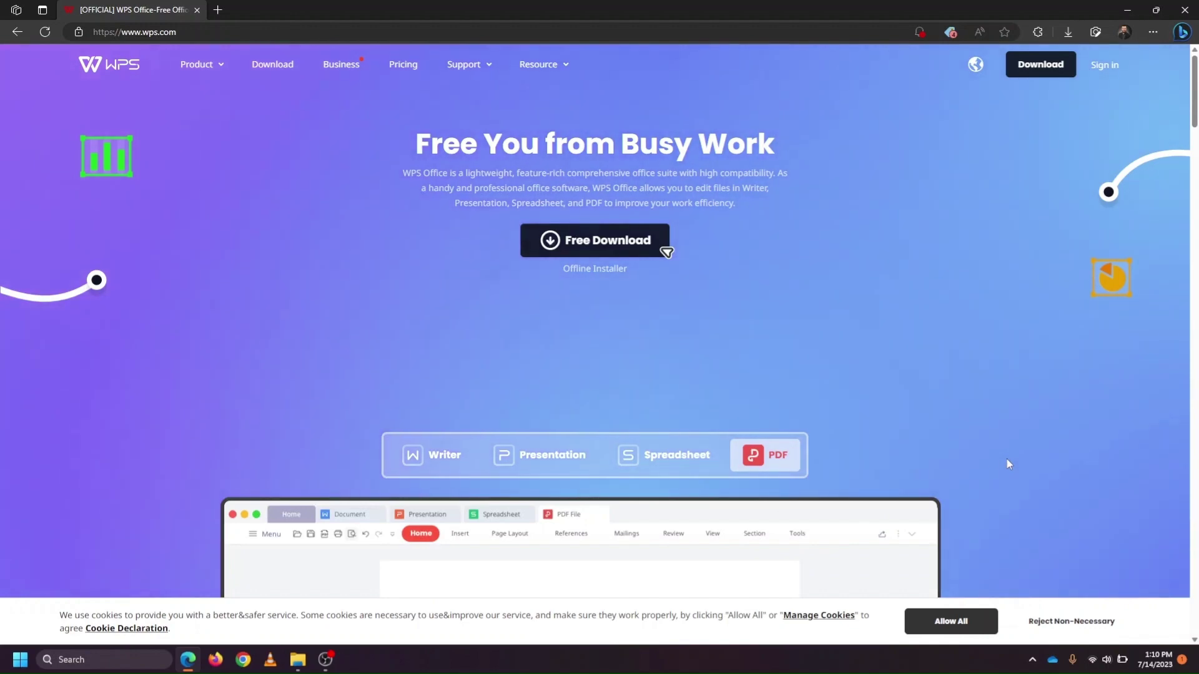
scroll(1006, 464, down, 4)
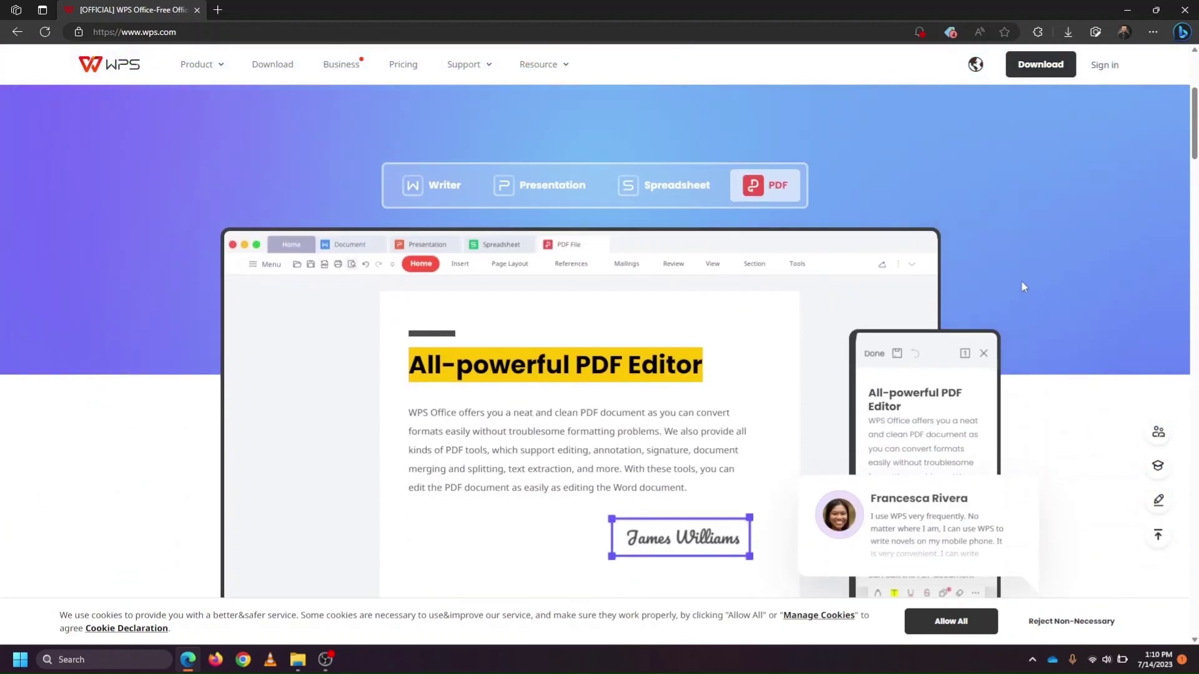
scroll(1032, 287, up, 4)
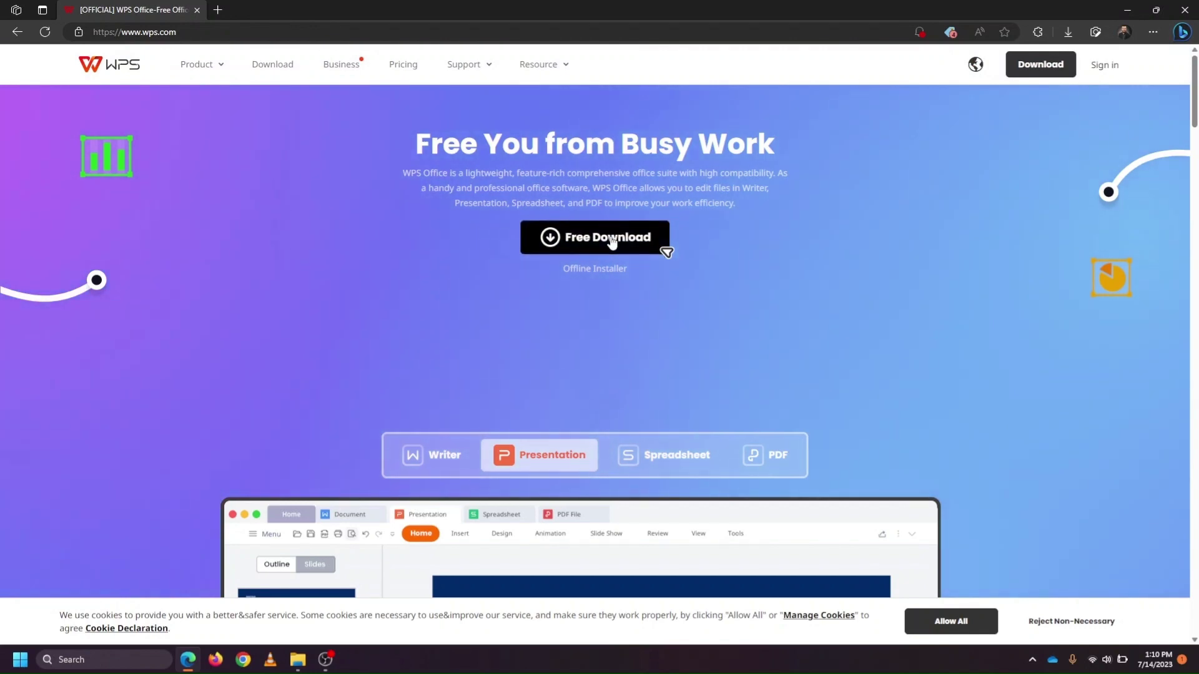
Step: Download the free WPS Office installer and open it to install the suite
click(612, 243)
click(919, 101)
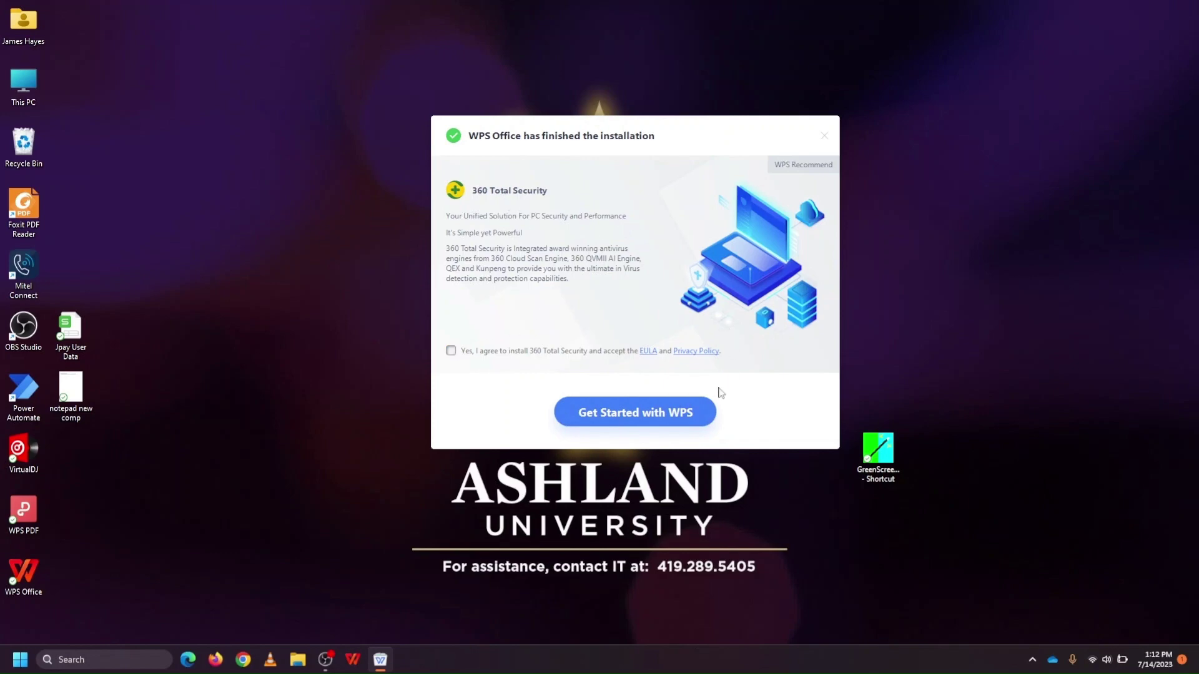
Step: Start WPS Office as a guest and dismiss the sign-in welcome and the WPS Premium offer
click(708, 408)
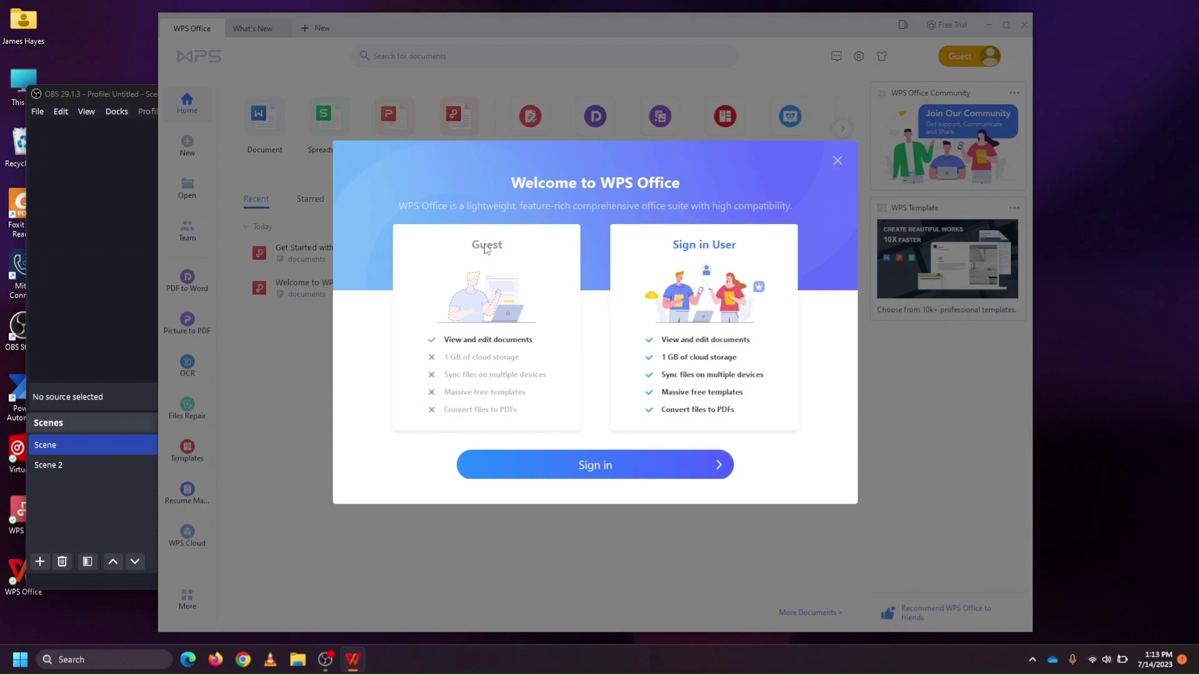
click(837, 161)
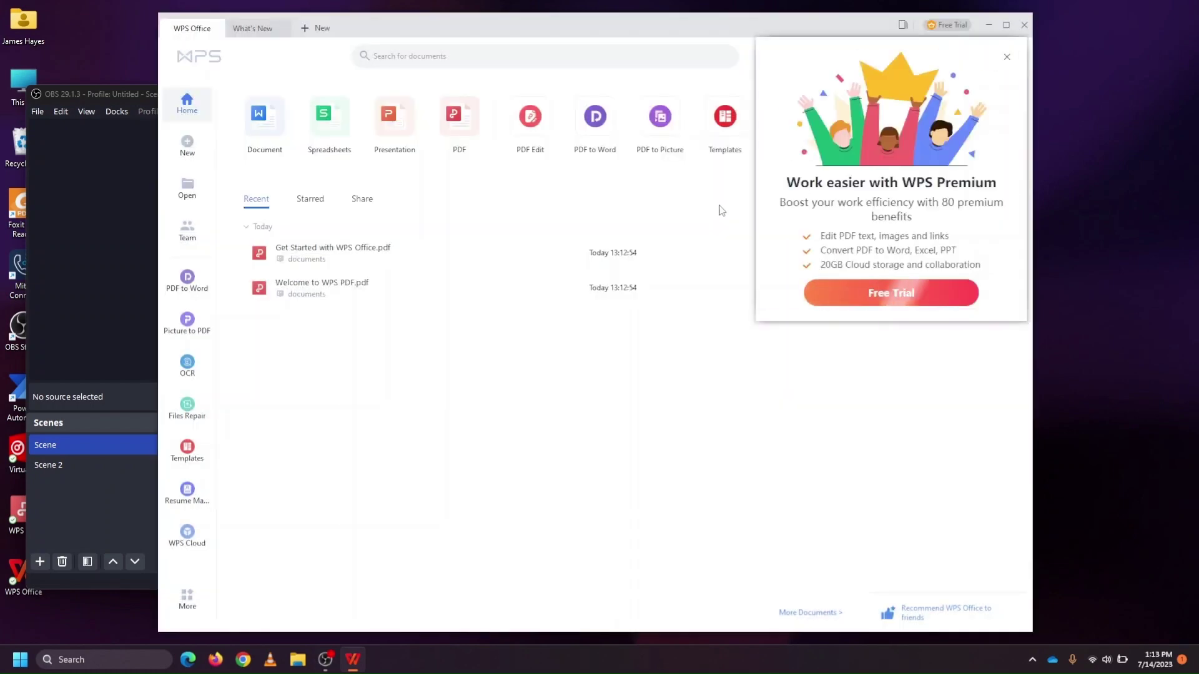
click(1006, 57)
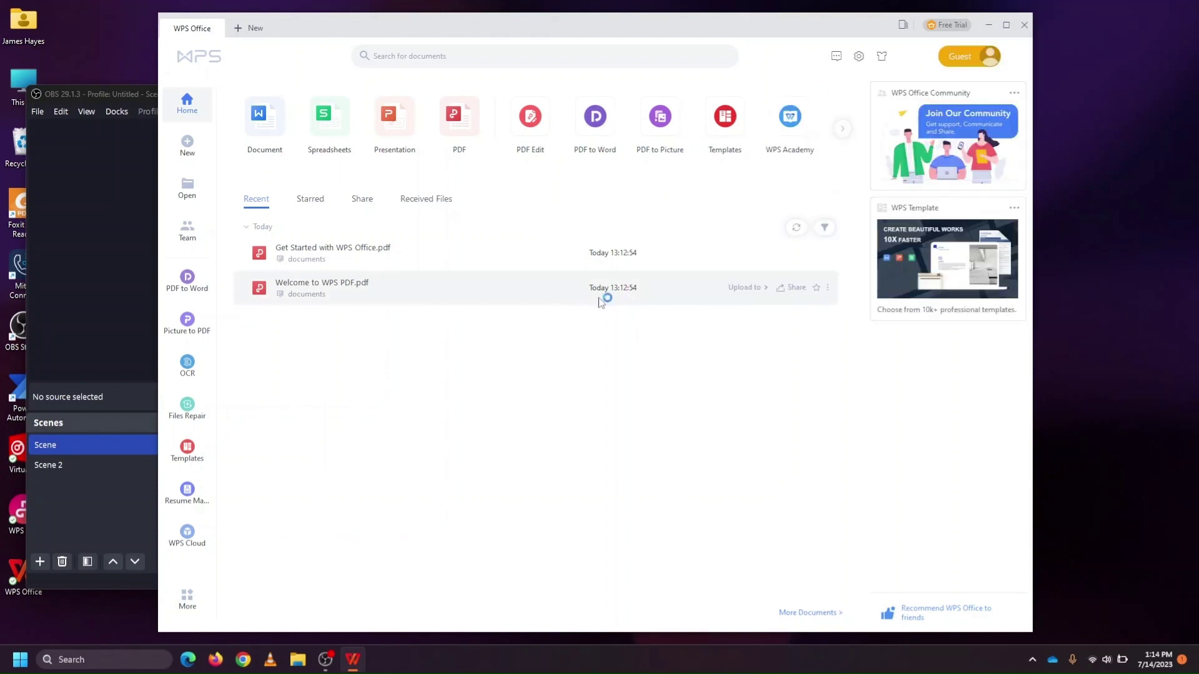
Step: Create a blank WPS text document and check its Save As locations and file type without saving
click(261, 122)
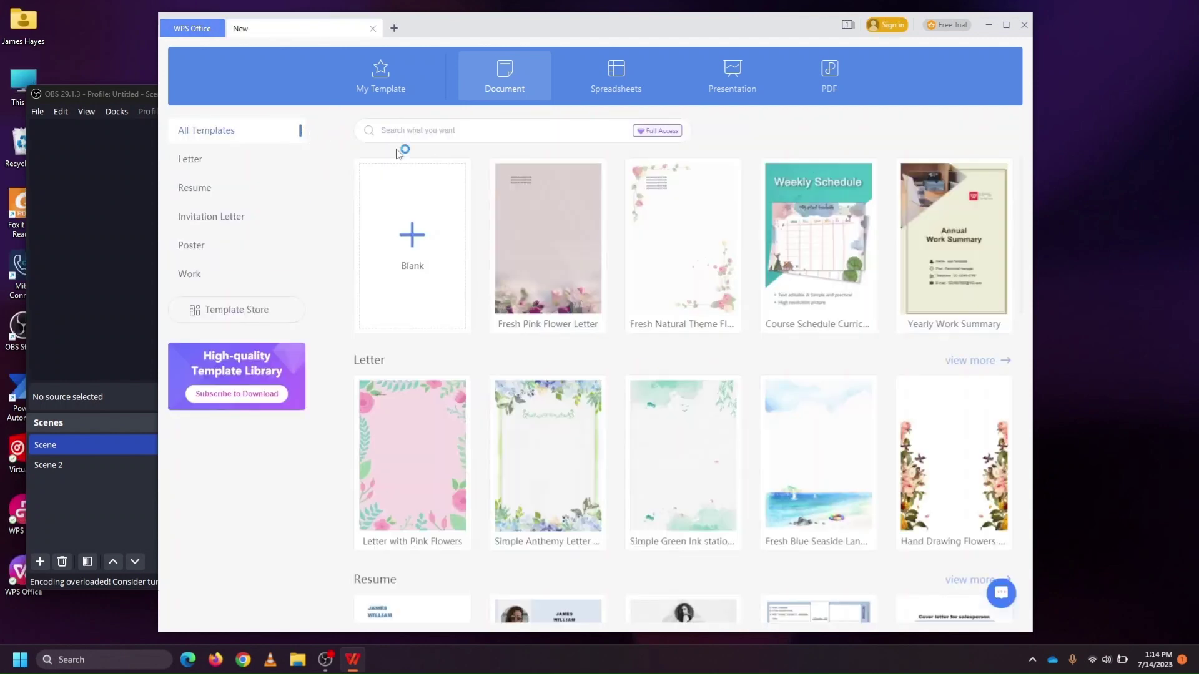
click(420, 233)
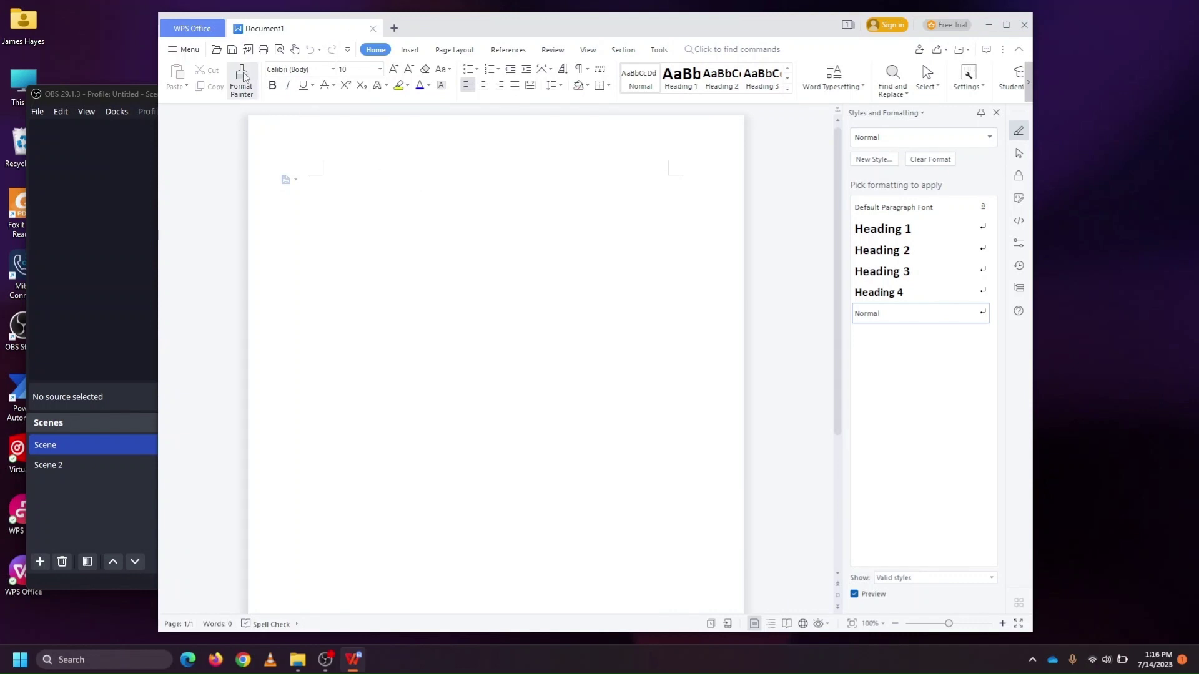
click(198, 53)
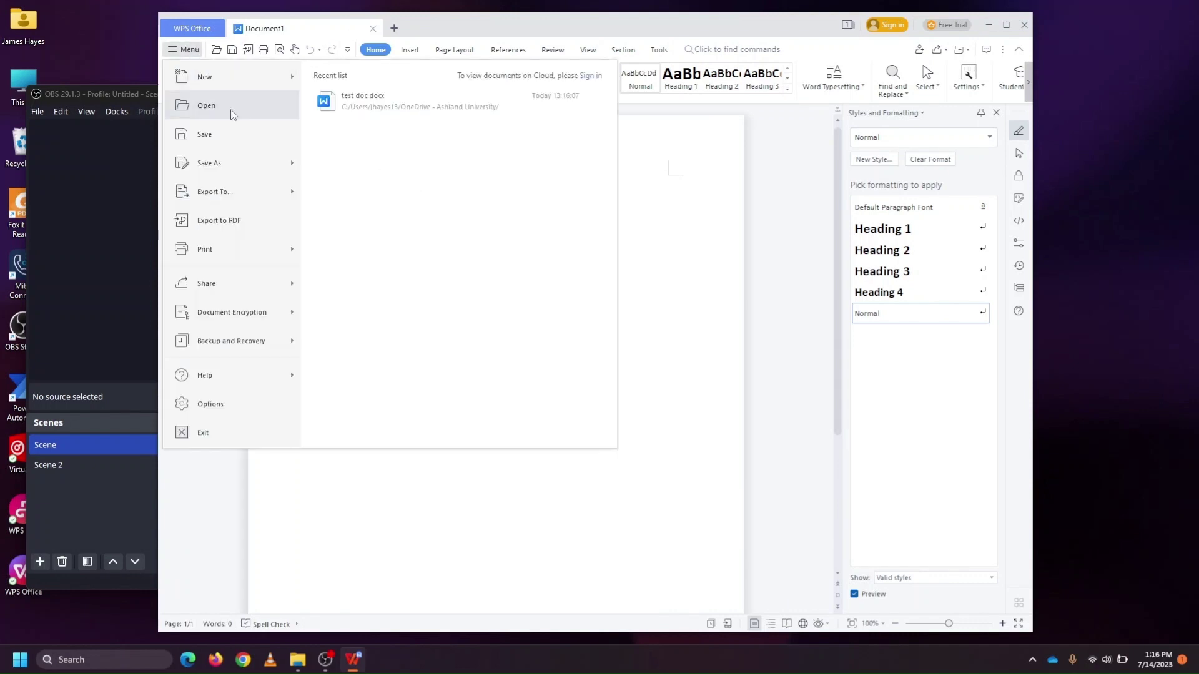
click(239, 160)
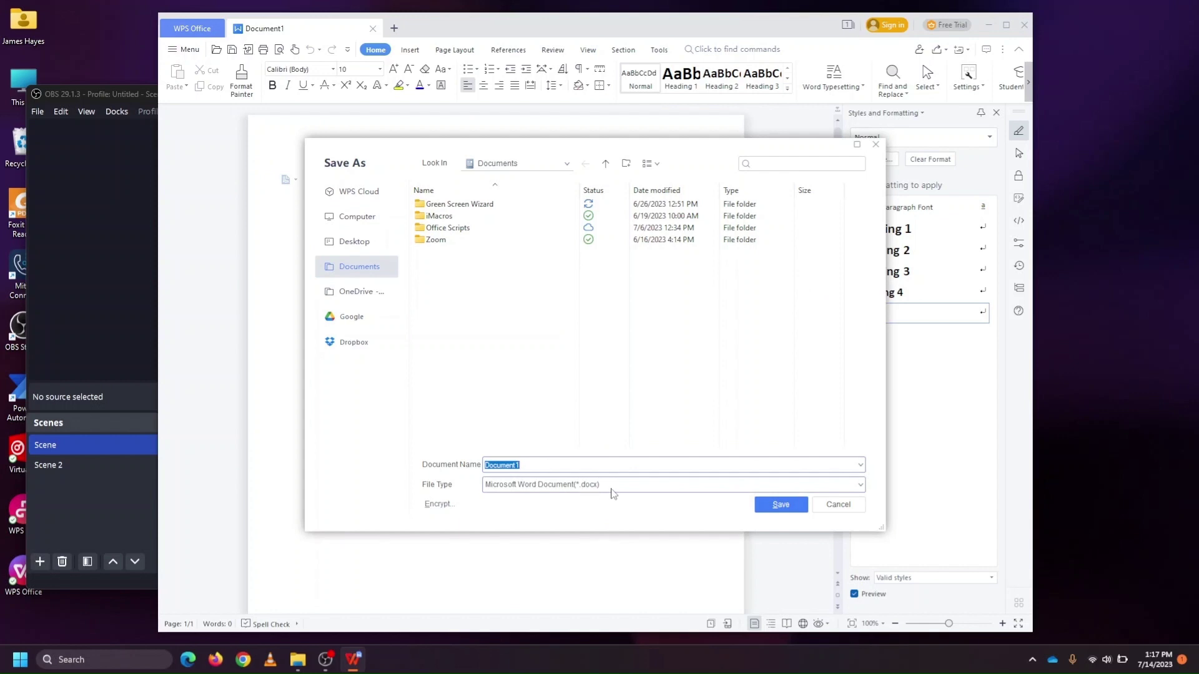
click(815, 503)
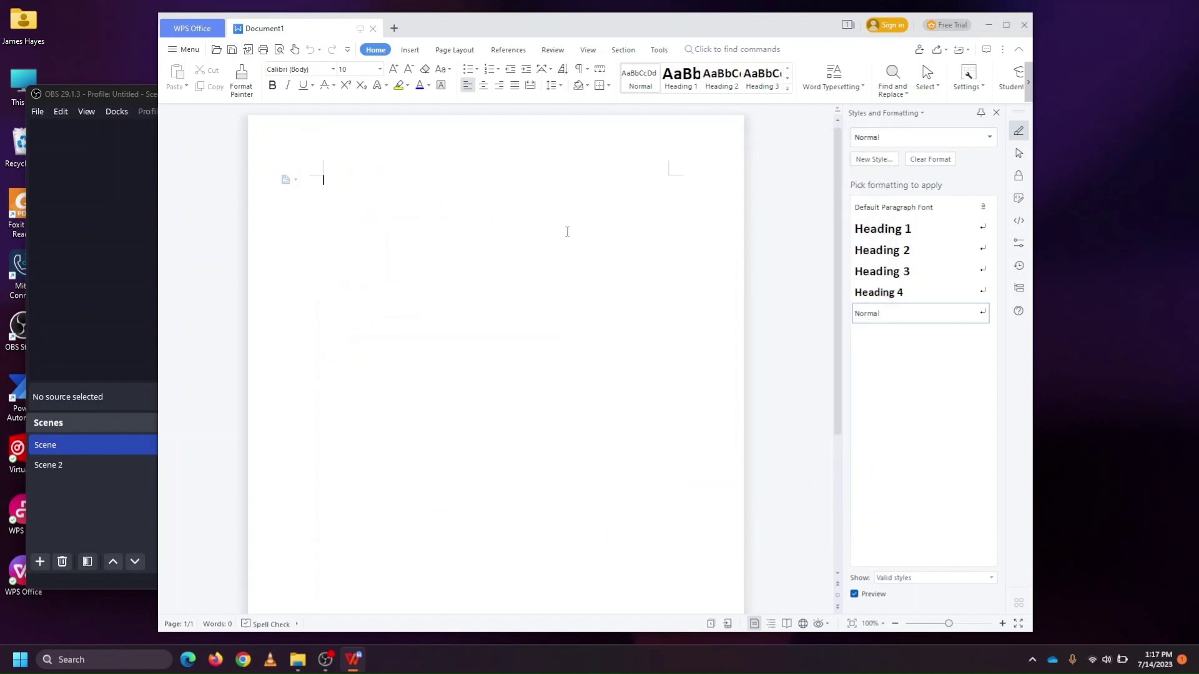
Step: Create a blank WPS spreadsheet alongside the open document and switch between the two files
click(194, 30)
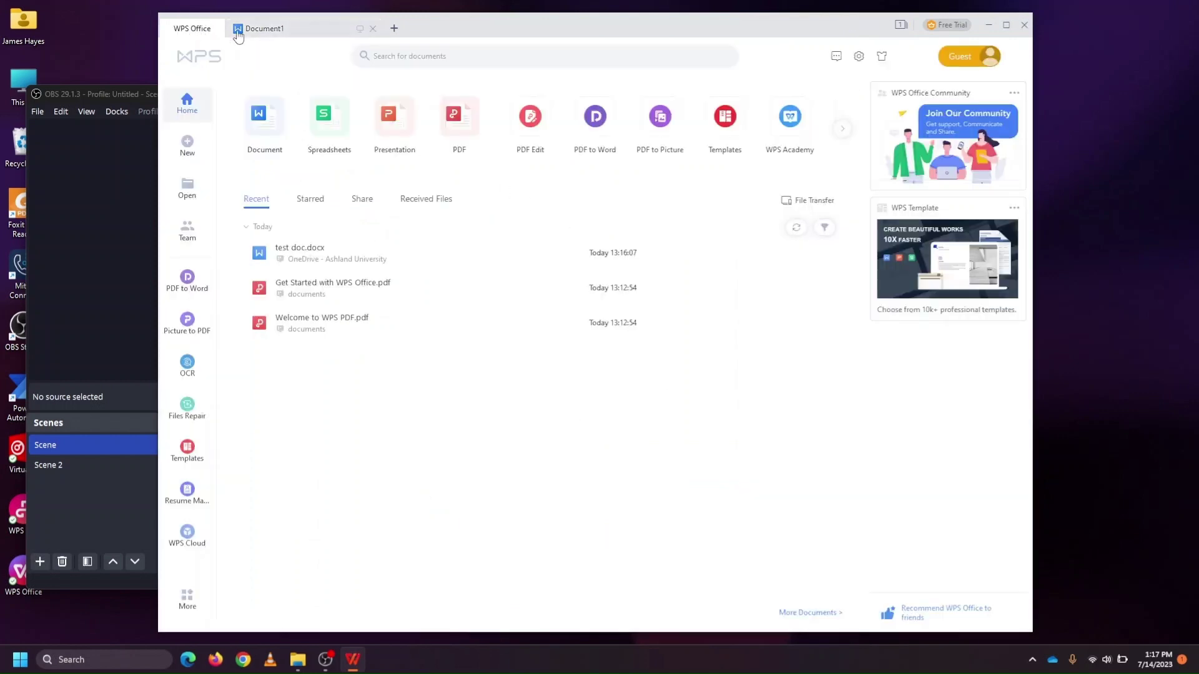
click(334, 118)
click(313, 32)
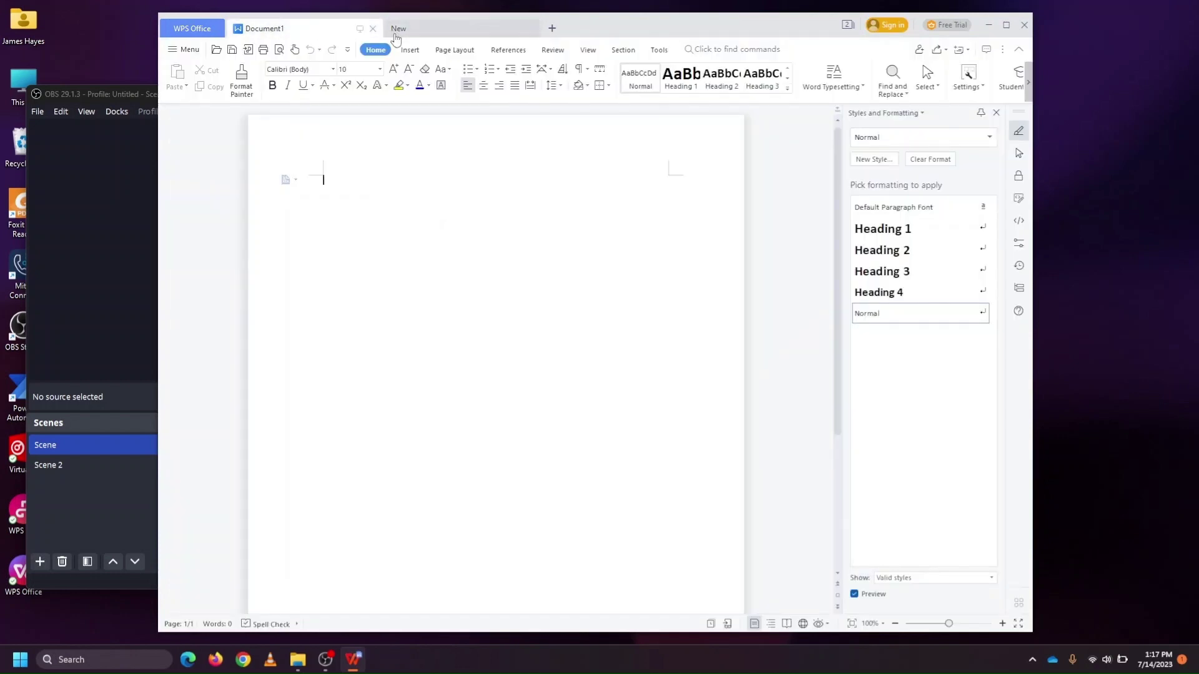
click(399, 28)
click(405, 178)
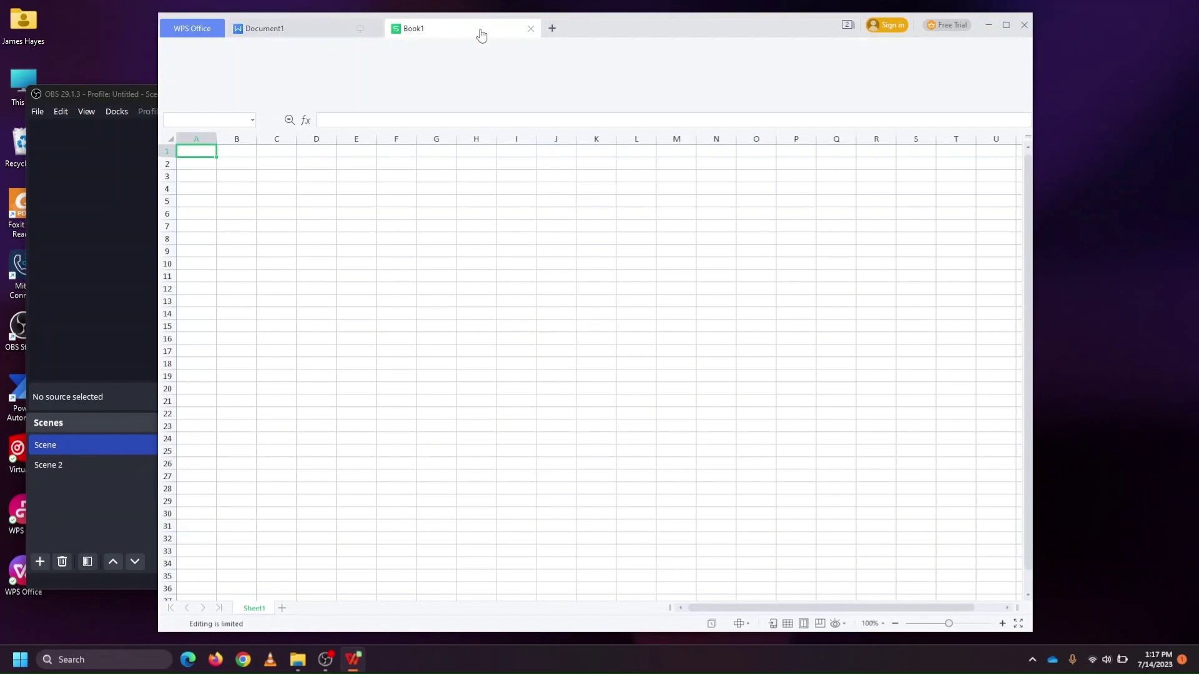
click(281, 28)
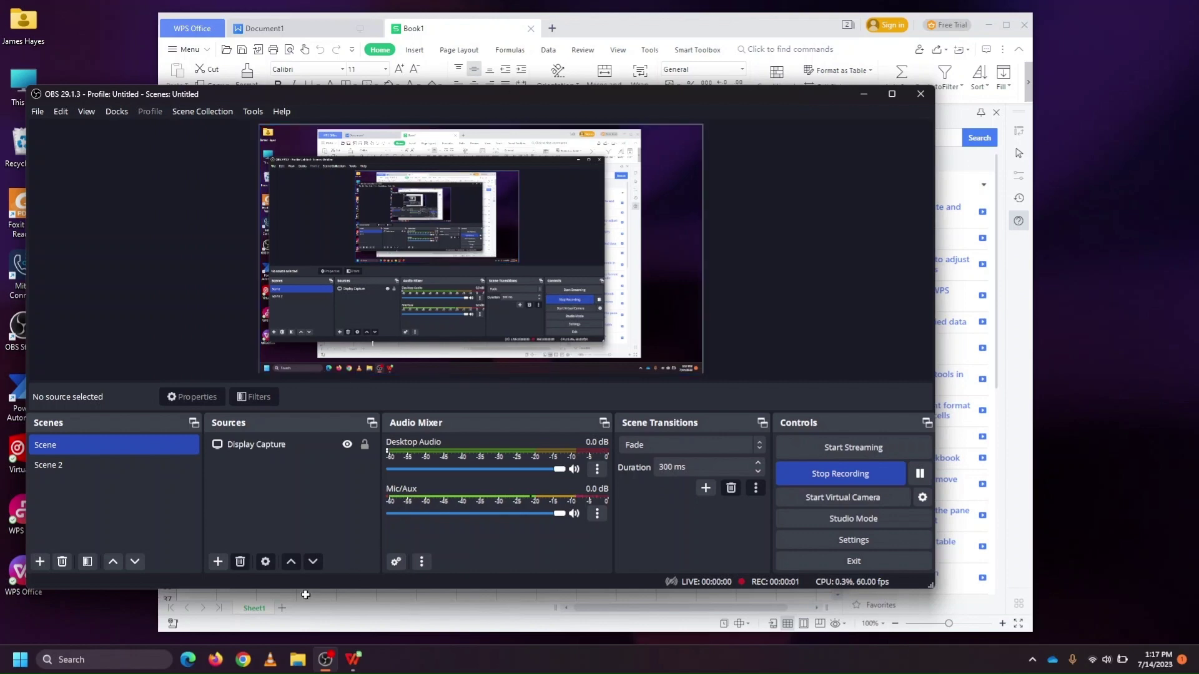
Step: Open the IT Minute 2-24-2023 document from the synced Ashland University OneDrive folder in WPS Office and bring it to the front
click(297, 659)
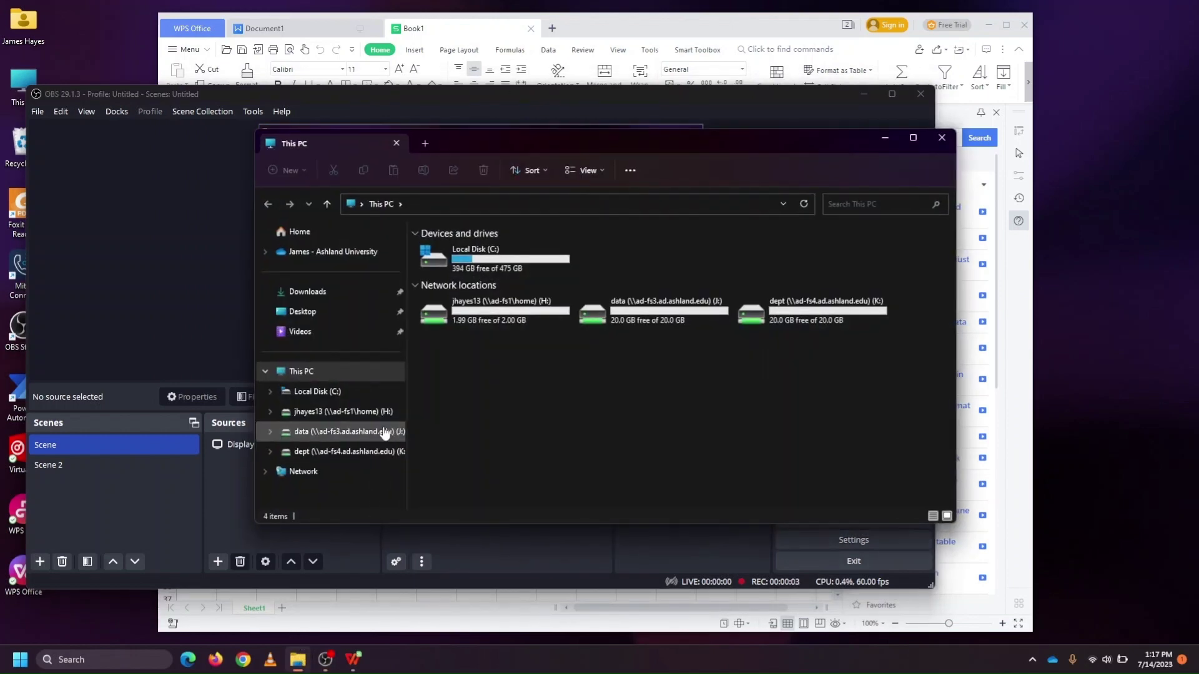
click(342, 255)
scroll(556, 405, down, 5)
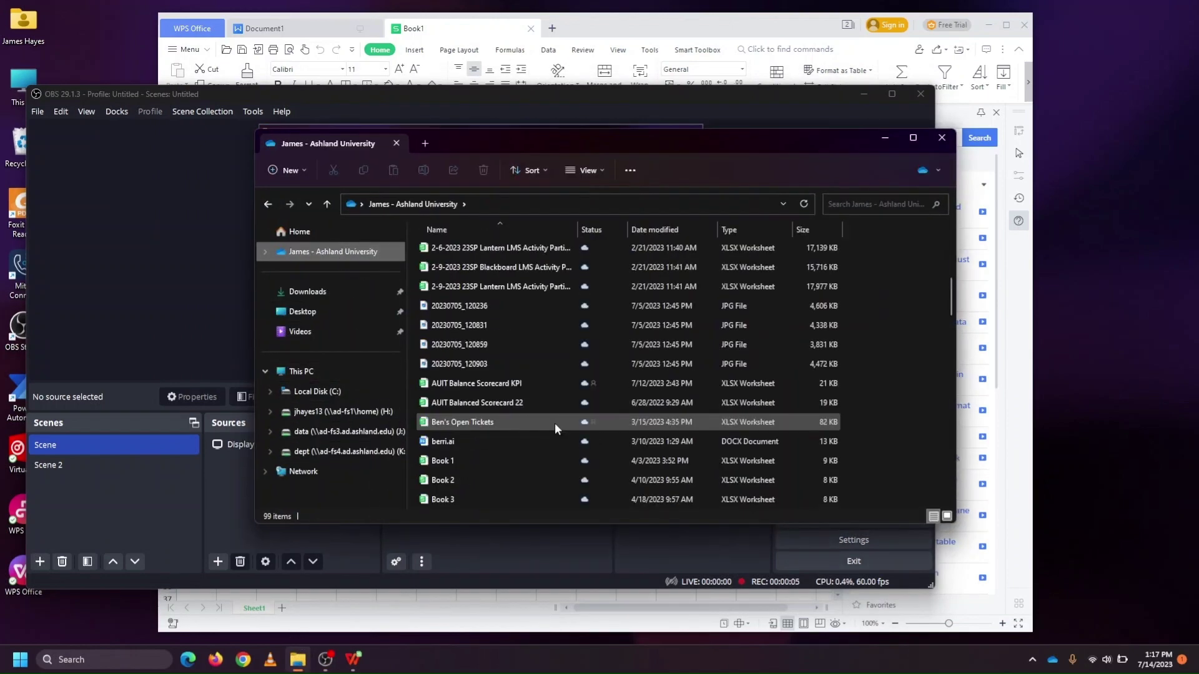
scroll(504, 440, down, 9)
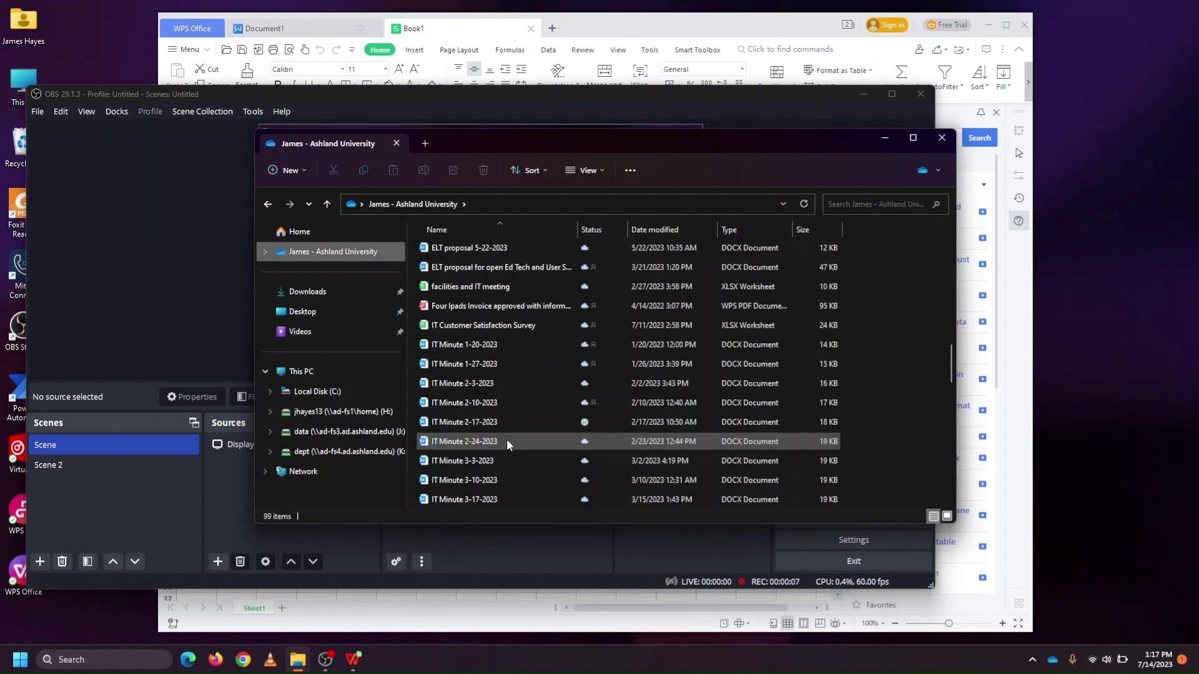
click(507, 441)
double_click(507, 440)
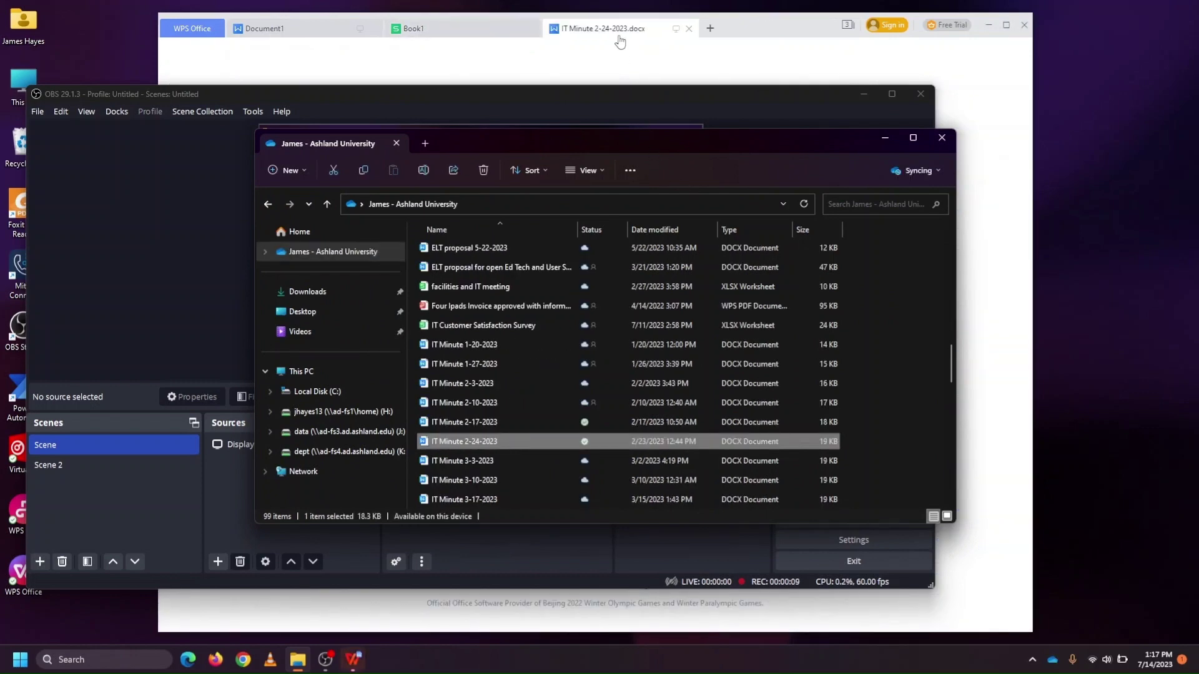
click(617, 29)
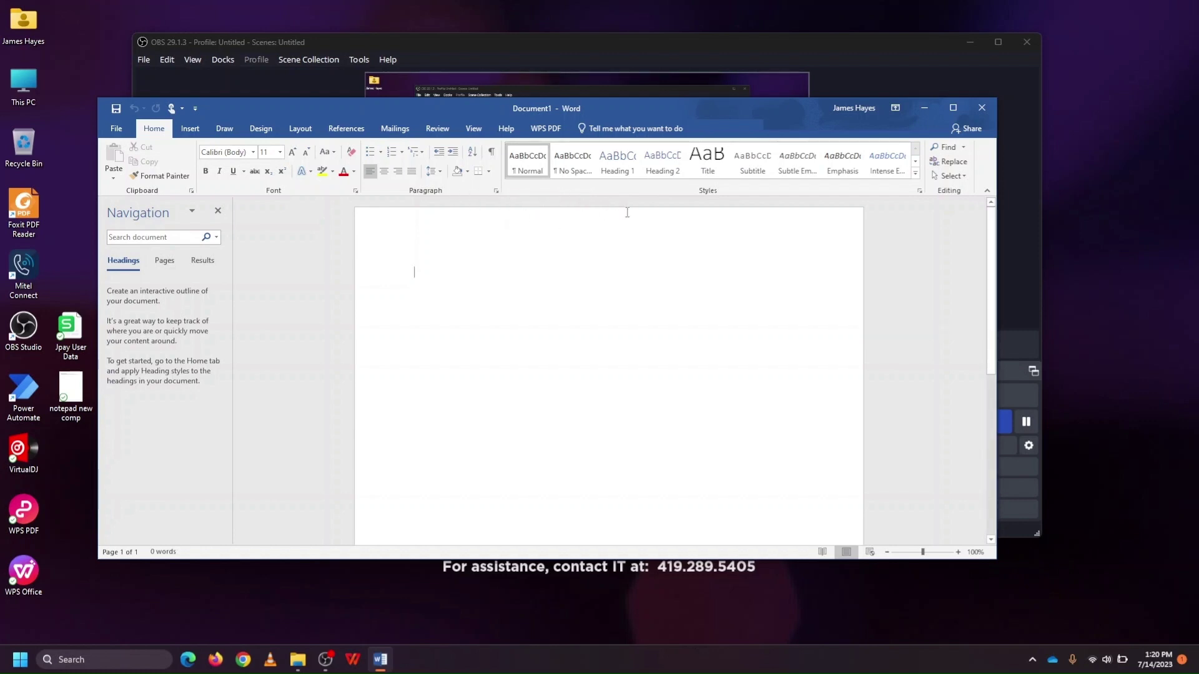
Step: Reveal the hidden system tray icons and check the connection client's status
click(1032, 660)
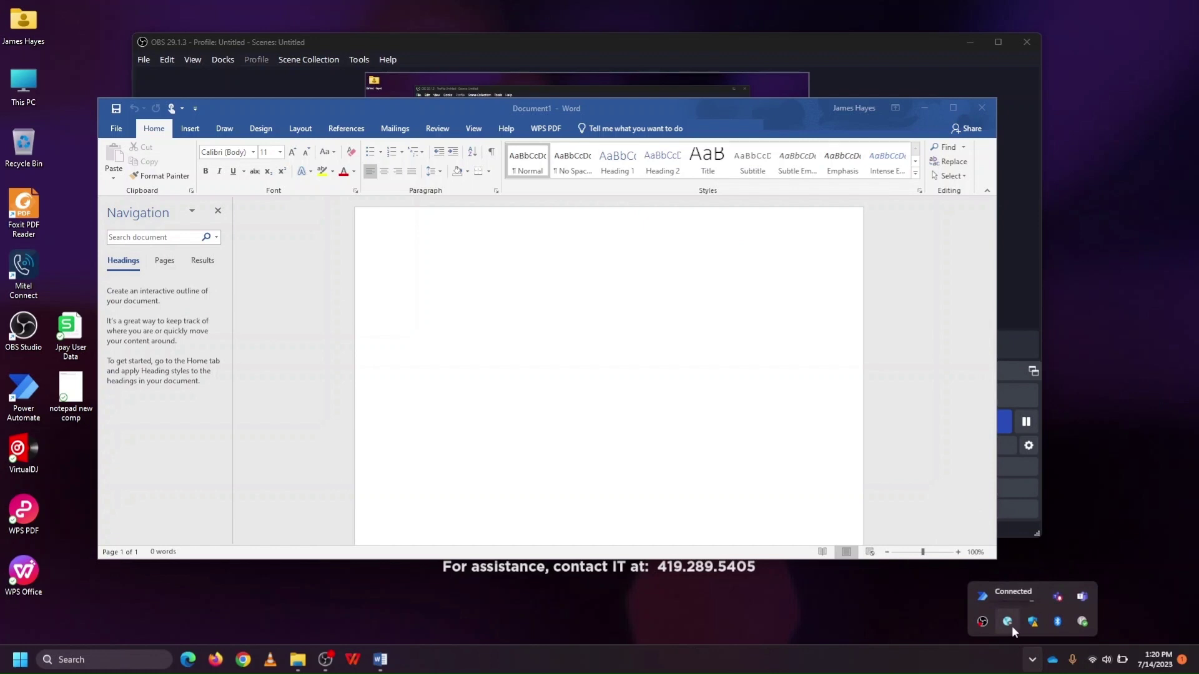
click(1008, 622)
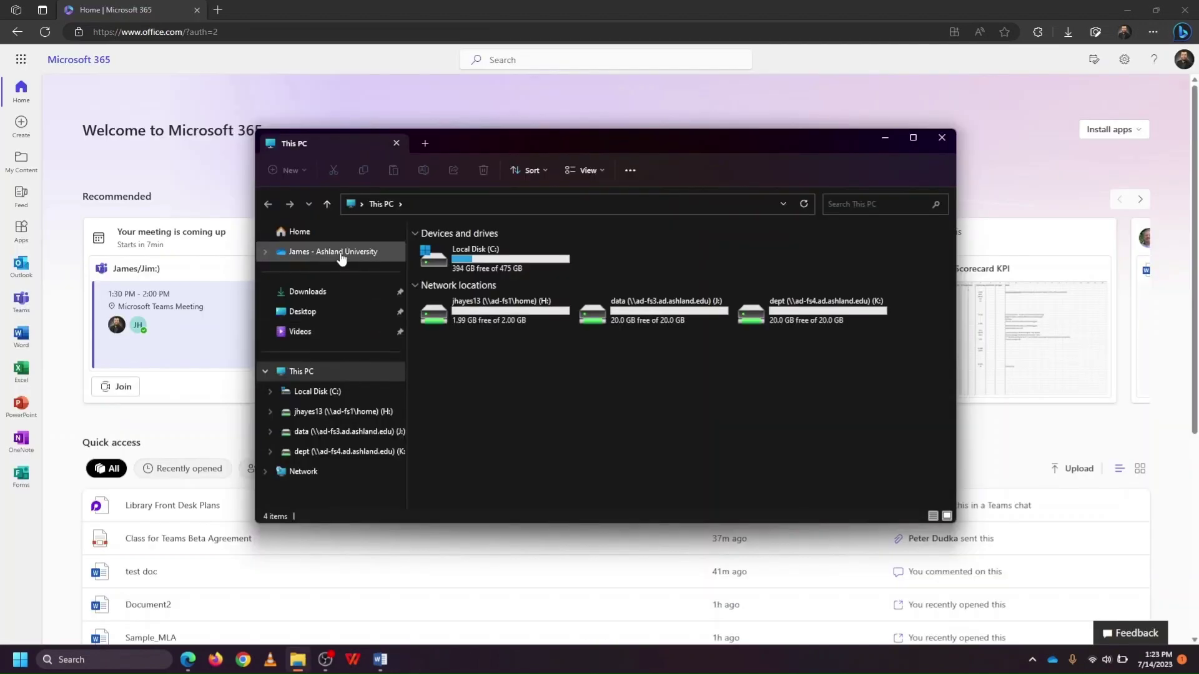
Step: Review the synced Ashland University OneDrive folder, the WPS Office recent files and the blank Word document in turn
click(341, 253)
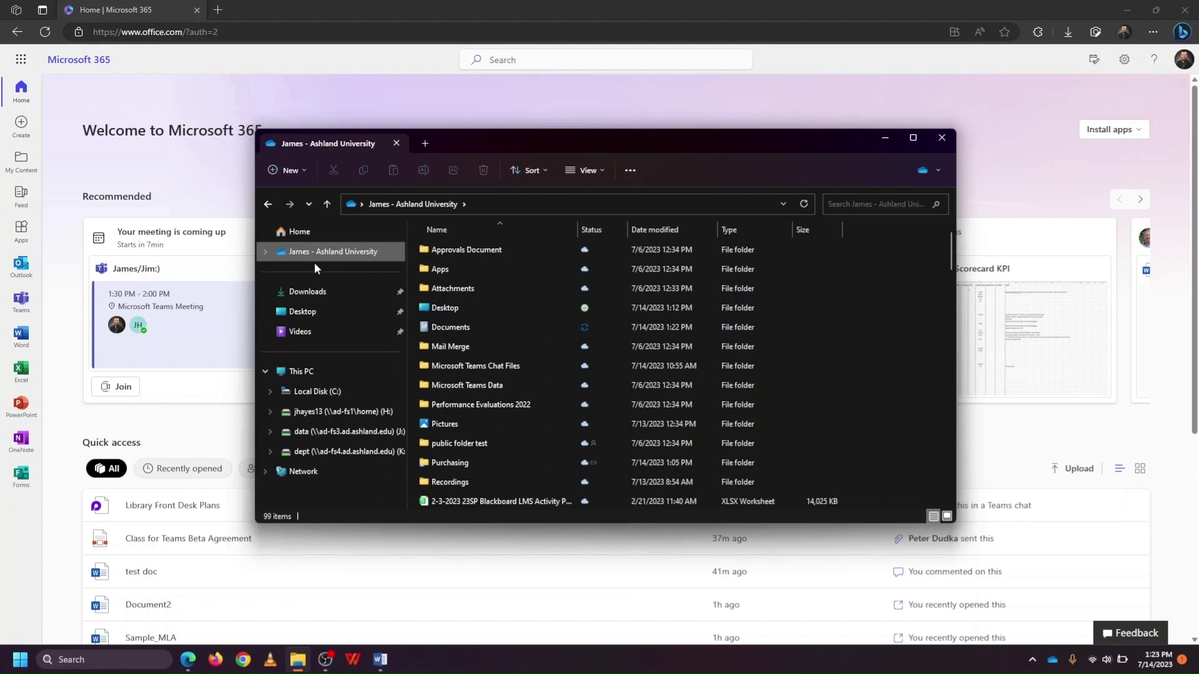
click(353, 659)
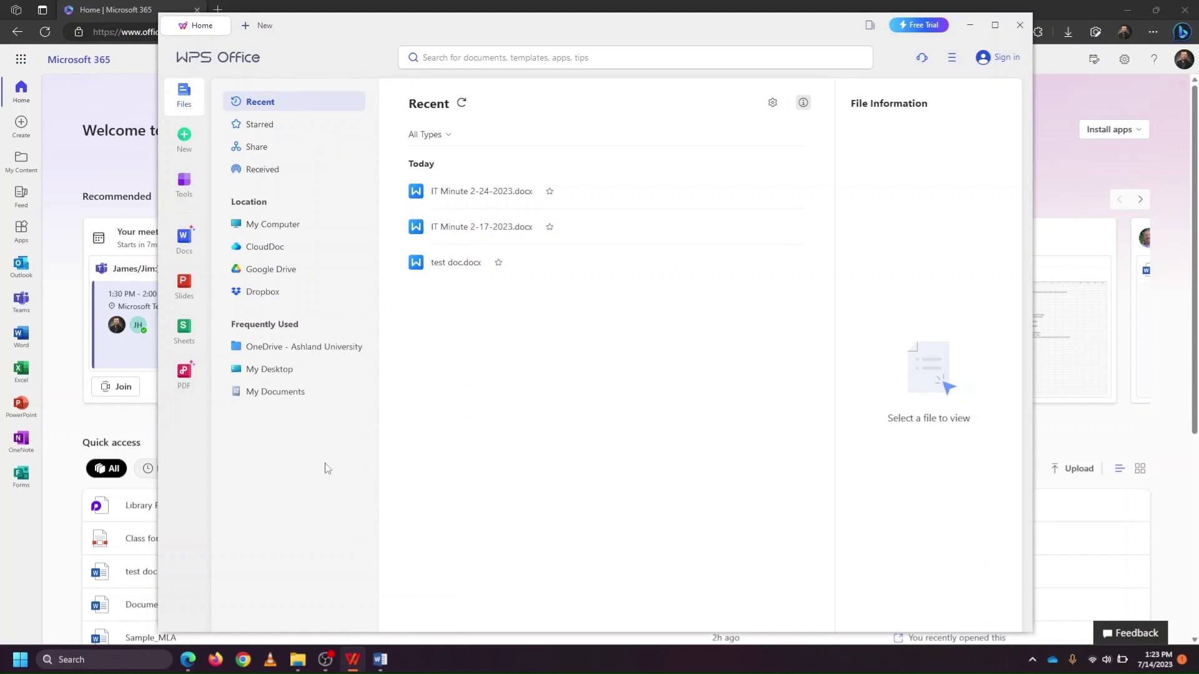
click(382, 662)
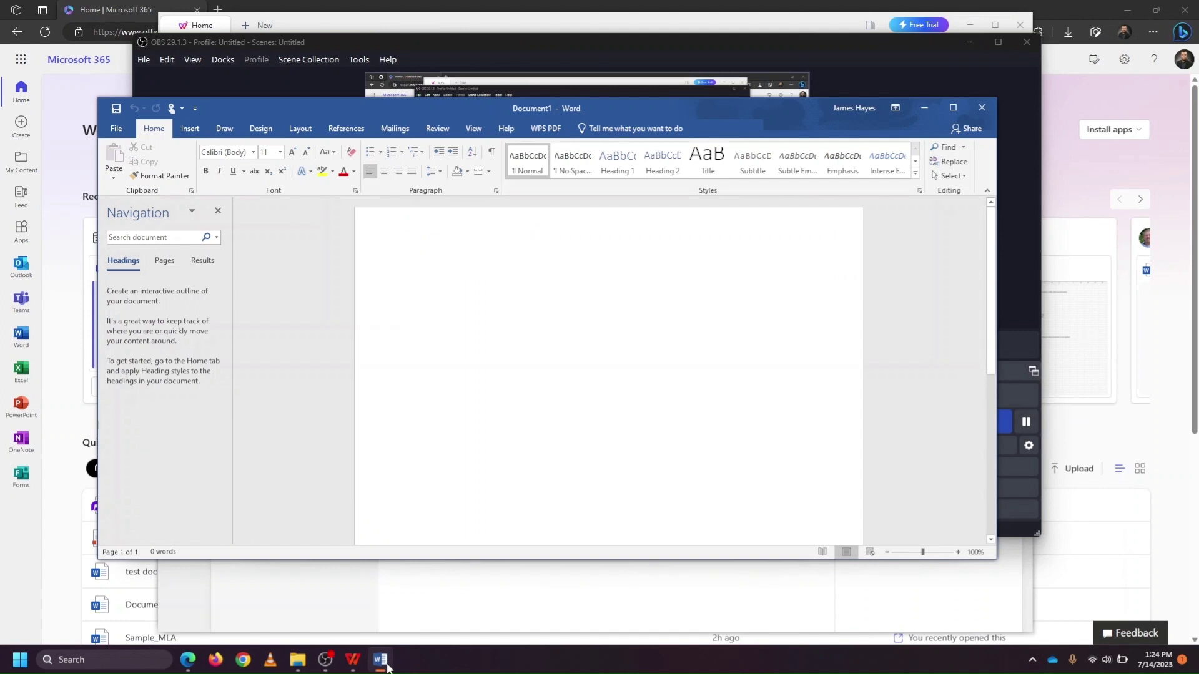